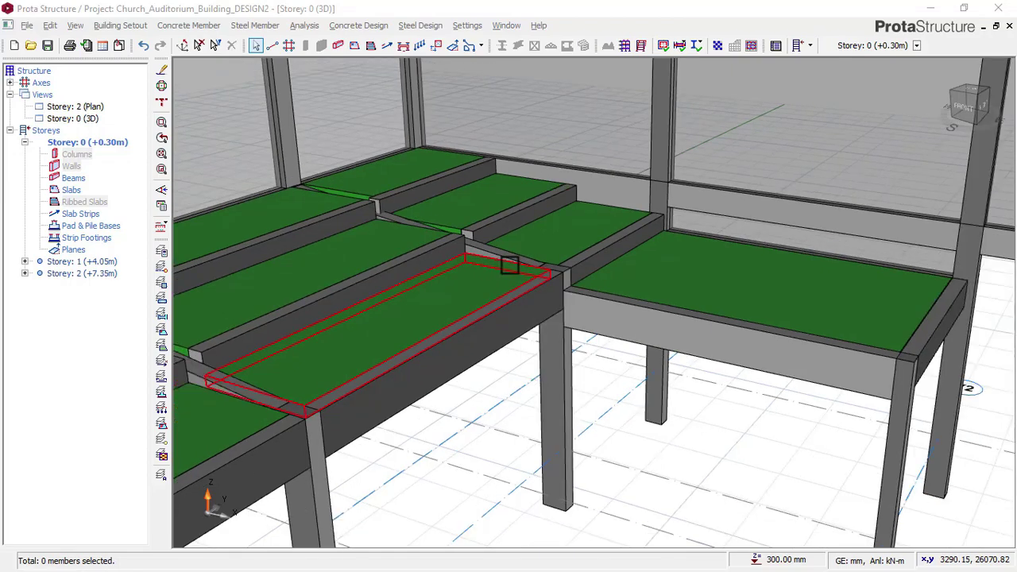
# Examine the stepped gallery slabs in the auditorium model, then the railings along the gallery edge in CHURCH_STEP_GALLERY_MODEL4
pyautogui.scroll(1, 714, 314)
pyautogui.moveTo(690, 326); pyautogui.dragTo(646, 355, button='middle')
pyautogui.moveTo(519, 393); pyautogui.dragTo(661, 332, button='middle')
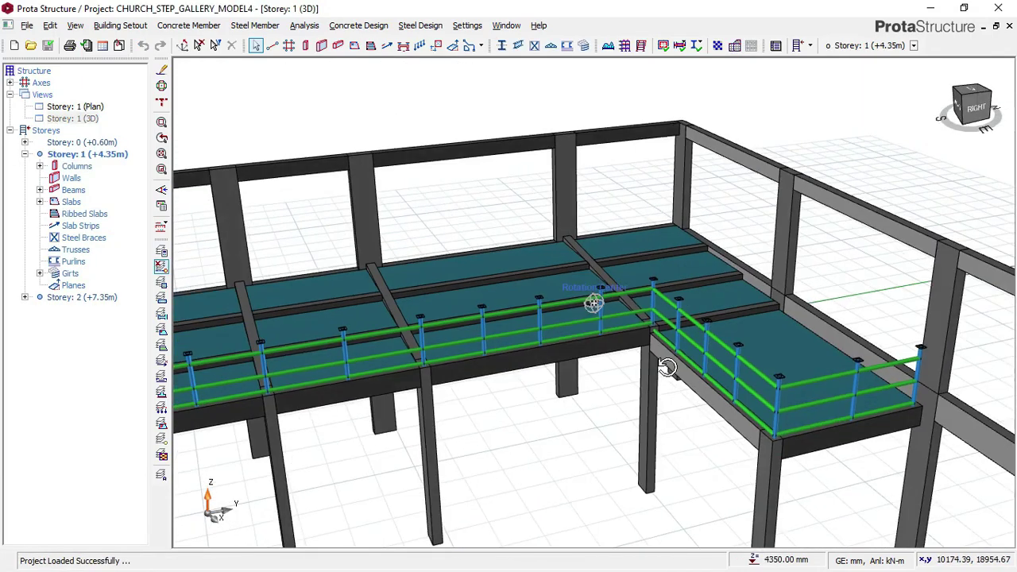
pyautogui.moveTo(667, 367)
pyautogui.mouseDown(button='middle')
pyautogui.moveTo(712, 351)
pyautogui.moveTo(538, 352)
pyautogui.moveTo(614, 340)
pyautogui.moveTo(730, 399)
pyautogui.moveTo(596, 302)
pyautogui.moveTo(638, 352)
pyautogui.moveTo(769, 385)
pyautogui.moveTo(790, 406)
pyautogui.moveTo(595, 304)
pyautogui.mouseUp(button='middle')
pyautogui.scroll(3, 649, 342)
pyautogui.scroll(-2, 642, 333)
pyautogui.scroll(2, 762, 400)
pyautogui.scroll(-2, 769, 384)
pyautogui.scroll(4, 801, 410)
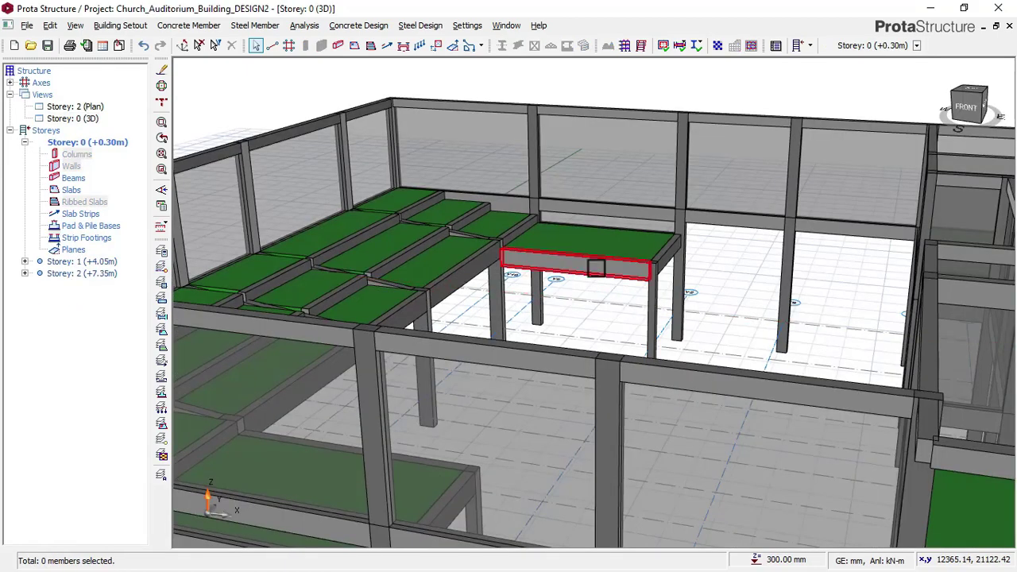
# Compare the front edge beam of the auditorium gallery with the railed corner in CHURCH_STEP_GALLERY_MODEL4
pyautogui.scroll(2, 596, 268)
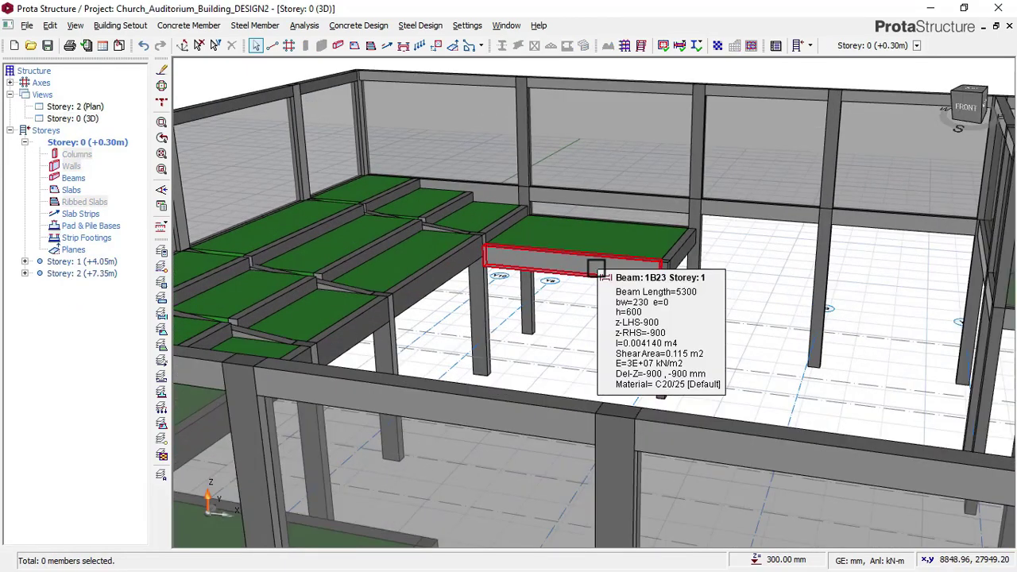
pyautogui.moveTo(596, 268); pyautogui.dragTo(609, 341, button='middle')
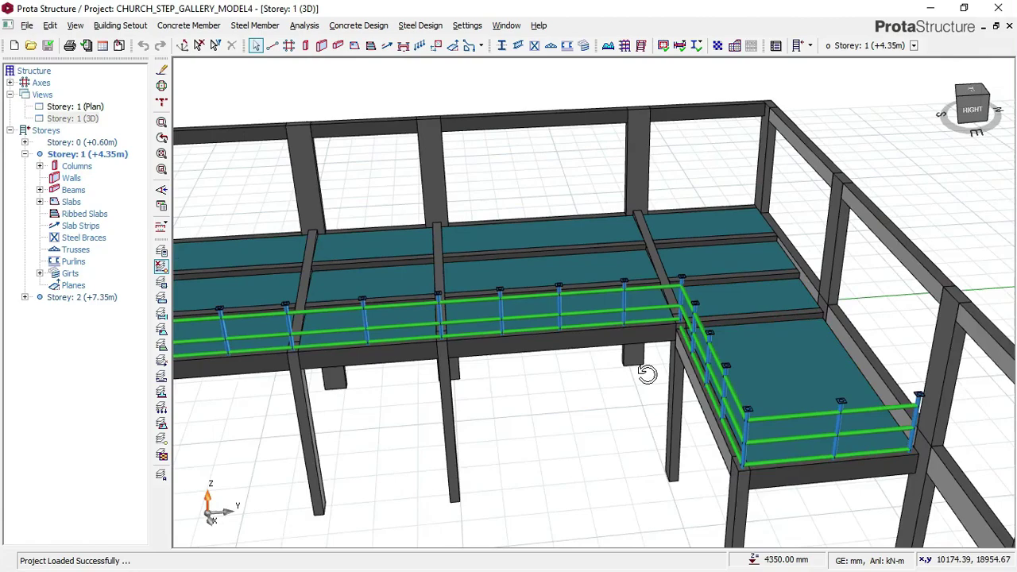
pyautogui.moveTo(644, 311); pyautogui.dragTo(706, 351, button='middle')
pyautogui.scroll(3, 639, 343)
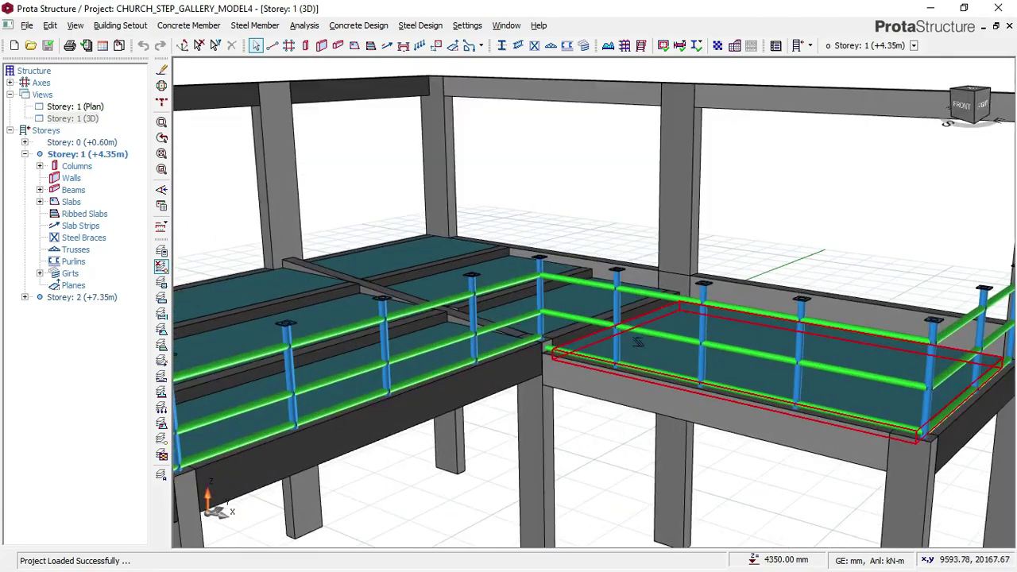
pyautogui.scroll(-2, 652, 334)
pyautogui.moveTo(652, 334)
pyautogui.mouseDown(button='middle')
pyautogui.moveTo(647, 349)
pyautogui.moveTo(562, 354)
pyautogui.moveTo(775, 403)
pyautogui.mouseUp(button='middle')
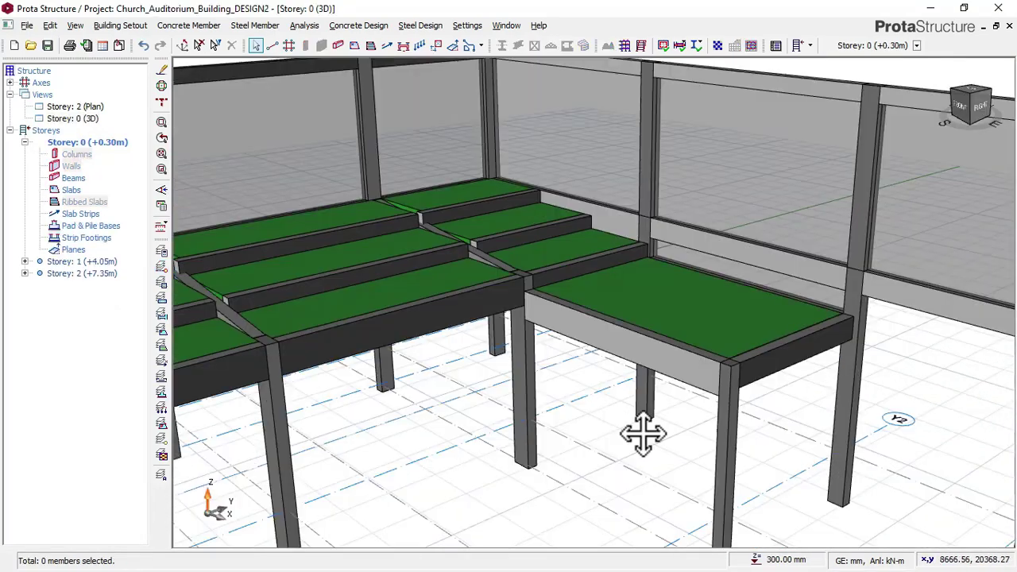
# Inspect the lowest corner slab, its edge beams and the adjoining steps of the gallery in the Church_Auditorium_Building_DESIGN2 model
pyautogui.moveTo(643, 432); pyautogui.dragTo(642, 413, button='middle')
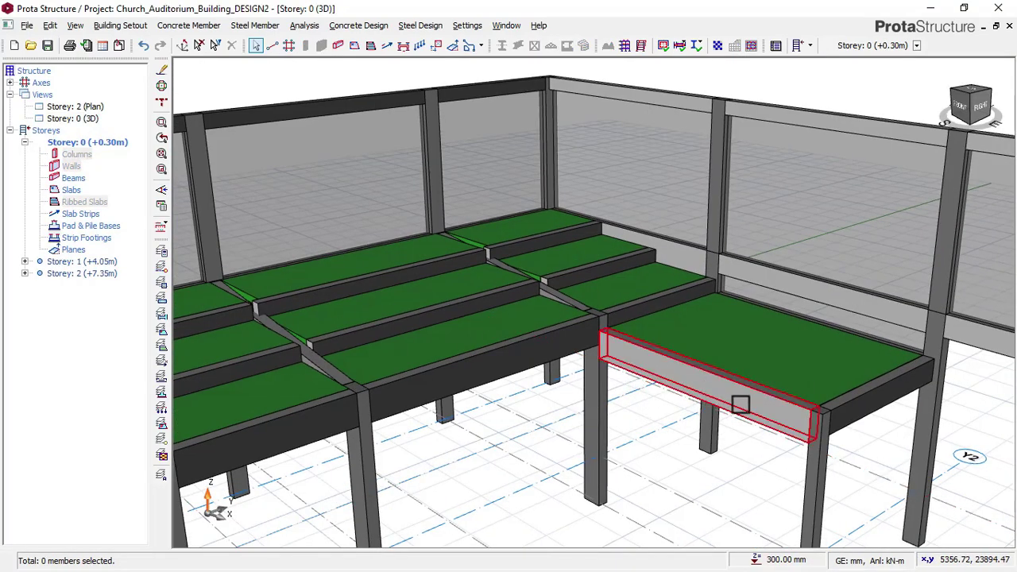
pyautogui.moveTo(599, 352); pyautogui.dragTo(629, 350, button='middle')
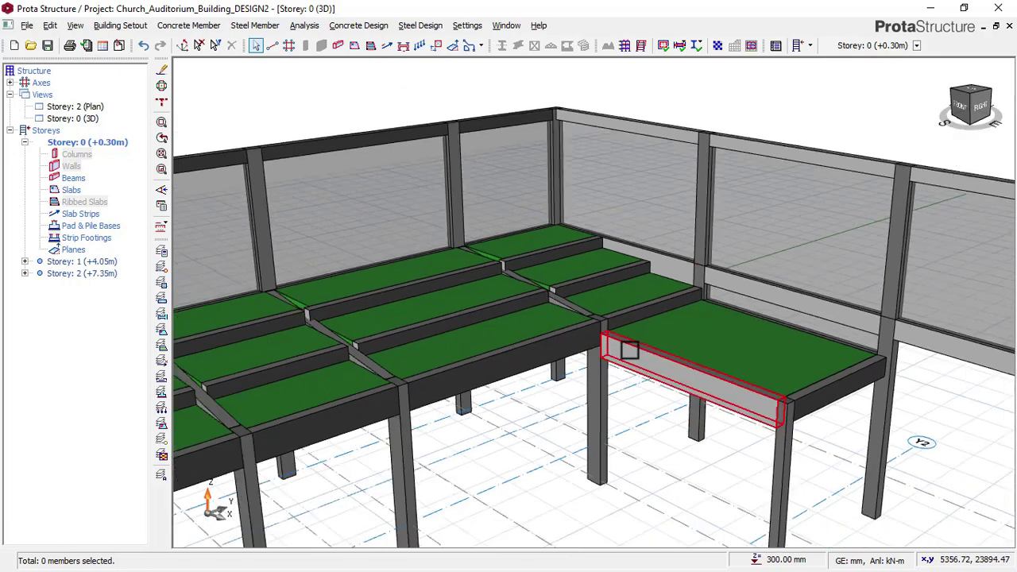
pyautogui.scroll(2, 768, 386)
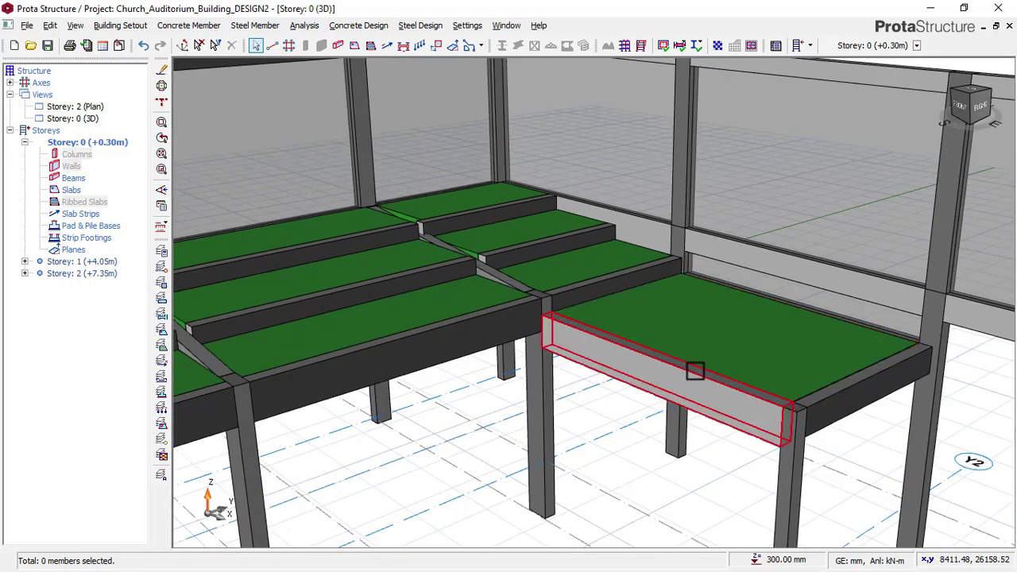
pyautogui.scroll(-2, 708, 325)
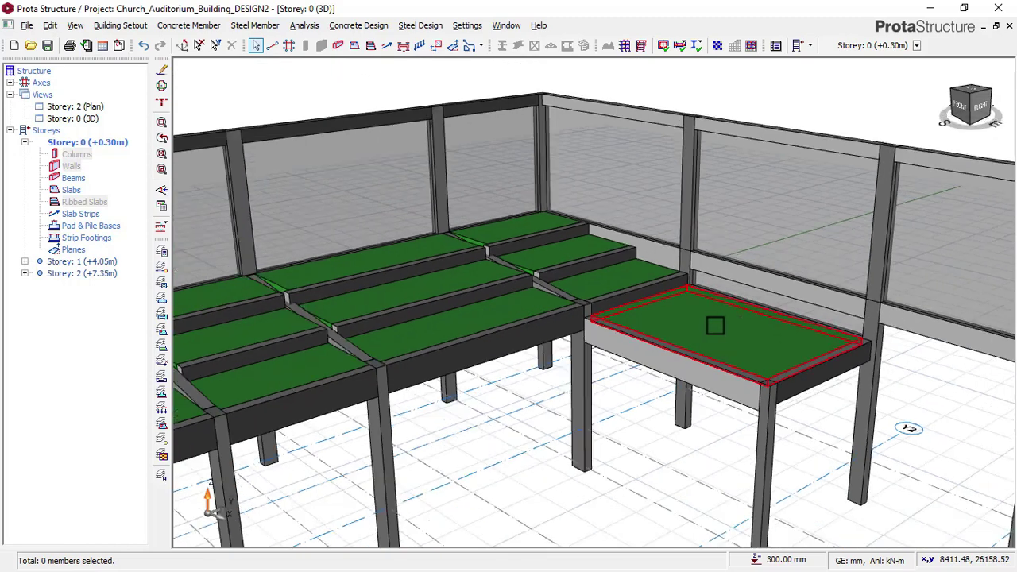
pyautogui.scroll(2, 660, 302)
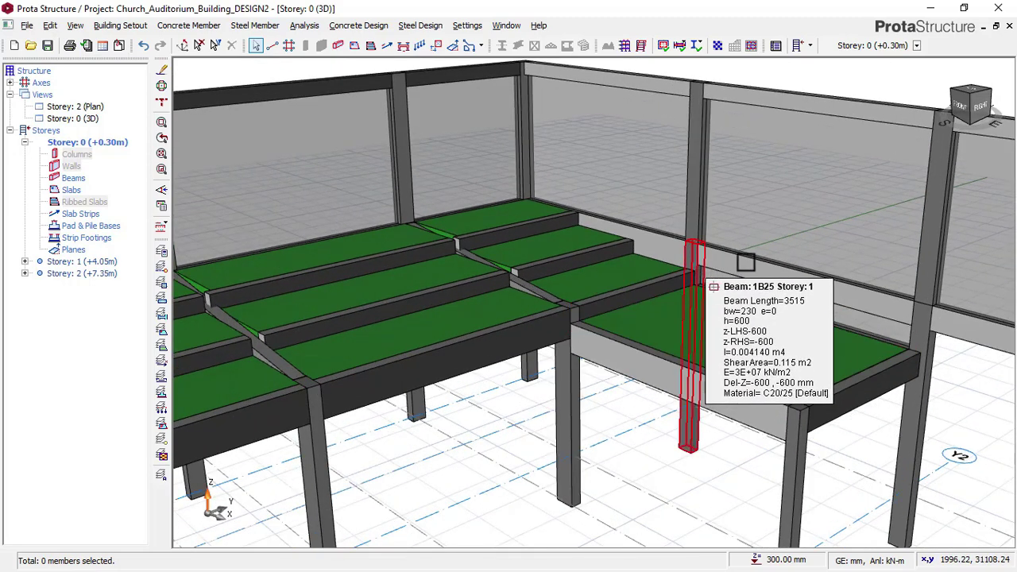
pyautogui.scroll(2, 756, 252)
pyautogui.scroll(2, 742, 367)
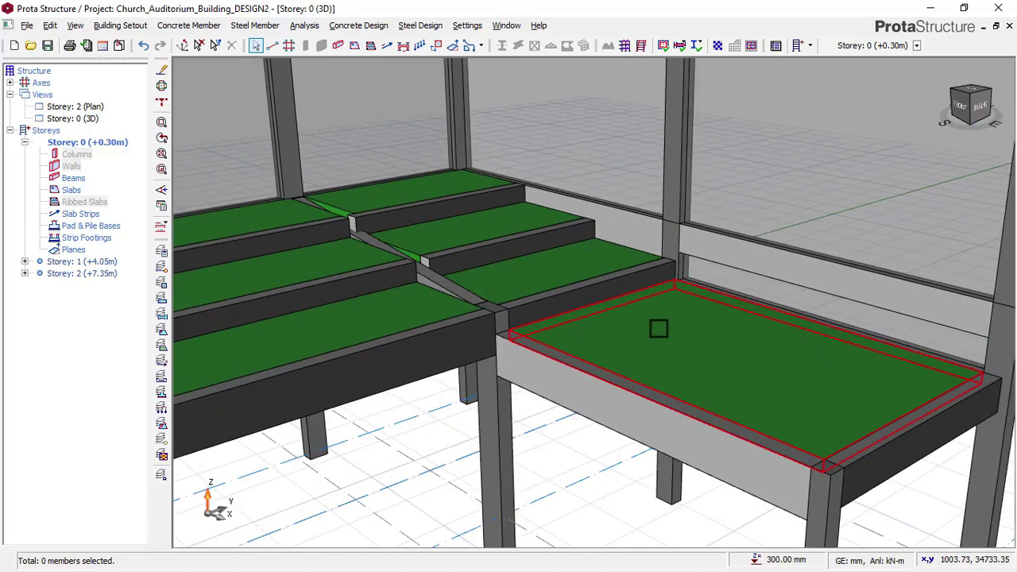
pyautogui.scroll(1, 579, 323)
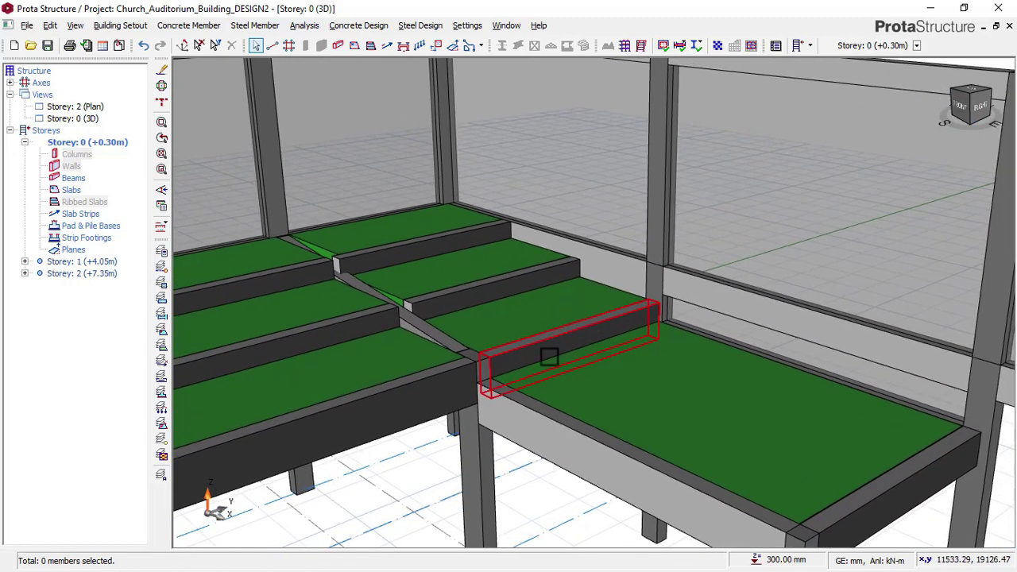
pyautogui.moveTo(635, 365); pyautogui.dragTo(633, 334, button='middle')
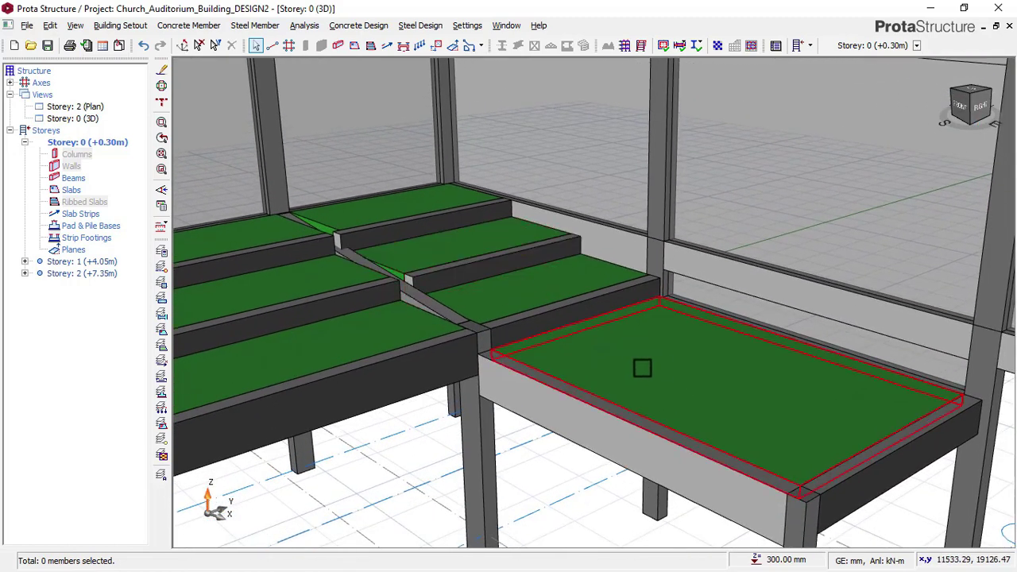
pyautogui.moveTo(643, 368); pyautogui.dragTo(654, 384, button='middle')
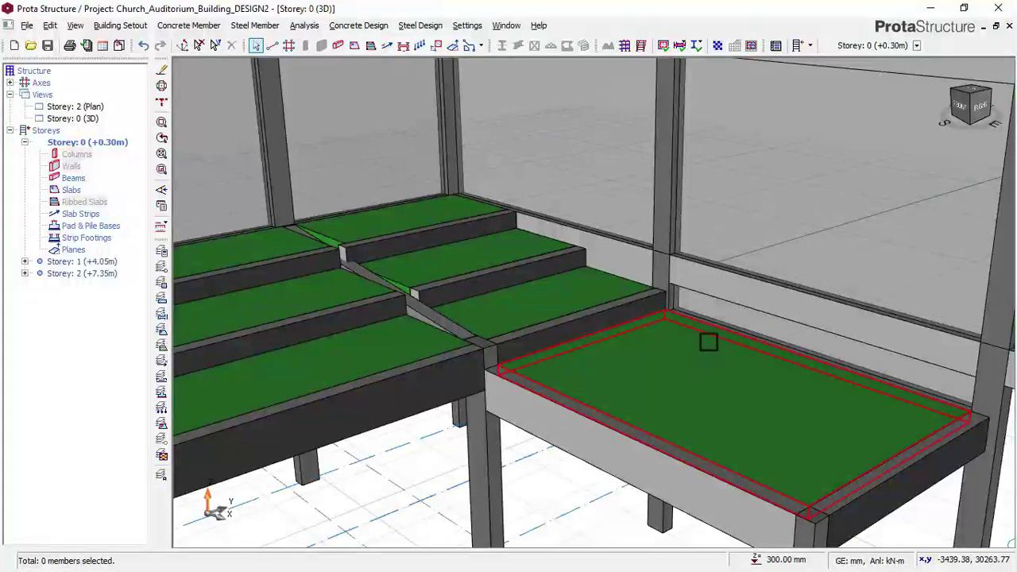
pyautogui.scroll(-3, 703, 327)
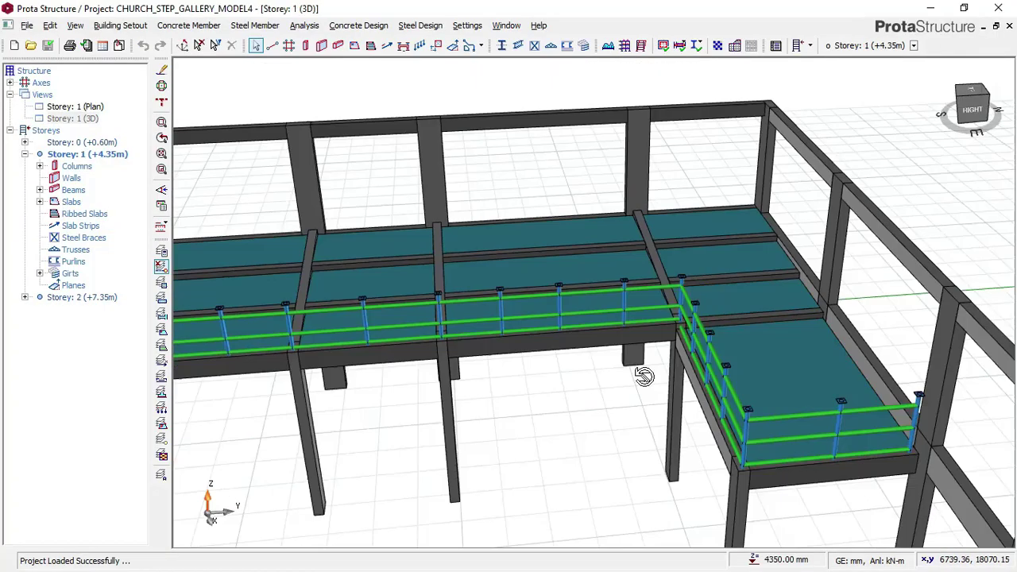
# Review the railing posts and rails around the projecting gallery corner in CHURCH_STEP_GALLERY_MODEL4
pyautogui.moveTo(644, 377); pyautogui.dragTo(647, 340)
pyautogui.scroll(3, 648, 340)
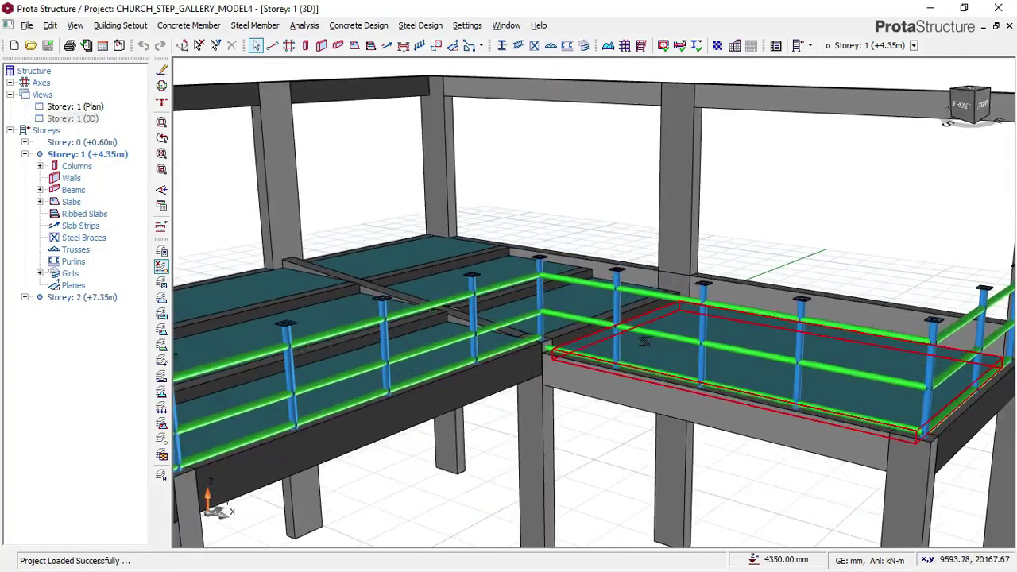
pyautogui.scroll(-3, 650, 333)
pyautogui.moveTo(650, 338); pyautogui.dragTo(557, 349, button='middle')
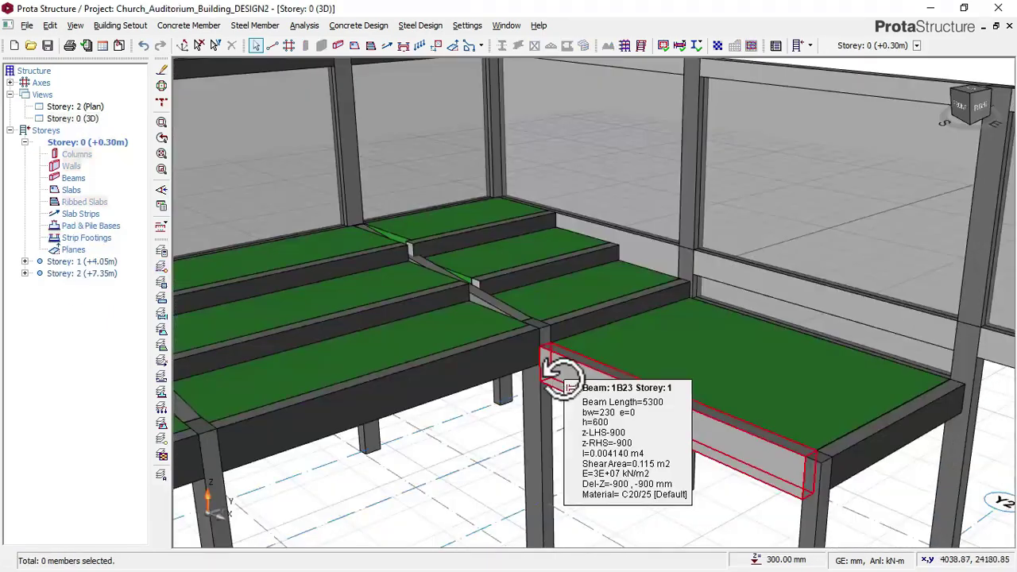
# Examine the unrailed front edge beams and stepped slabs around the gallery corner in the Church_Auditorium_Building_DESIGN2 model
pyautogui.moveTo(558, 375); pyautogui.dragTo(522, 359, button='middle')
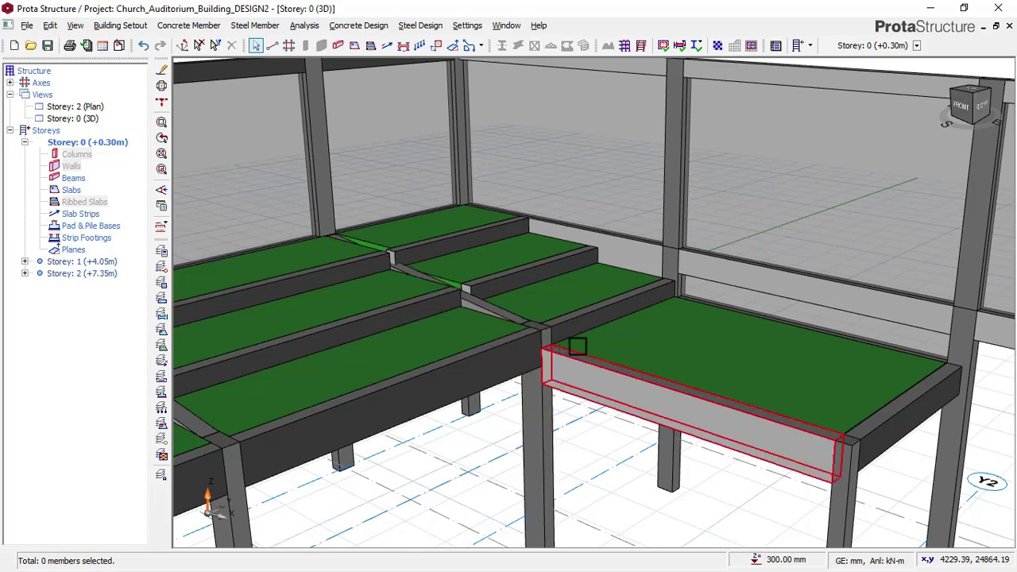
pyautogui.scroll(-2, 814, 336)
pyautogui.moveTo(877, 403); pyautogui.dragTo(854, 410, button='middle')
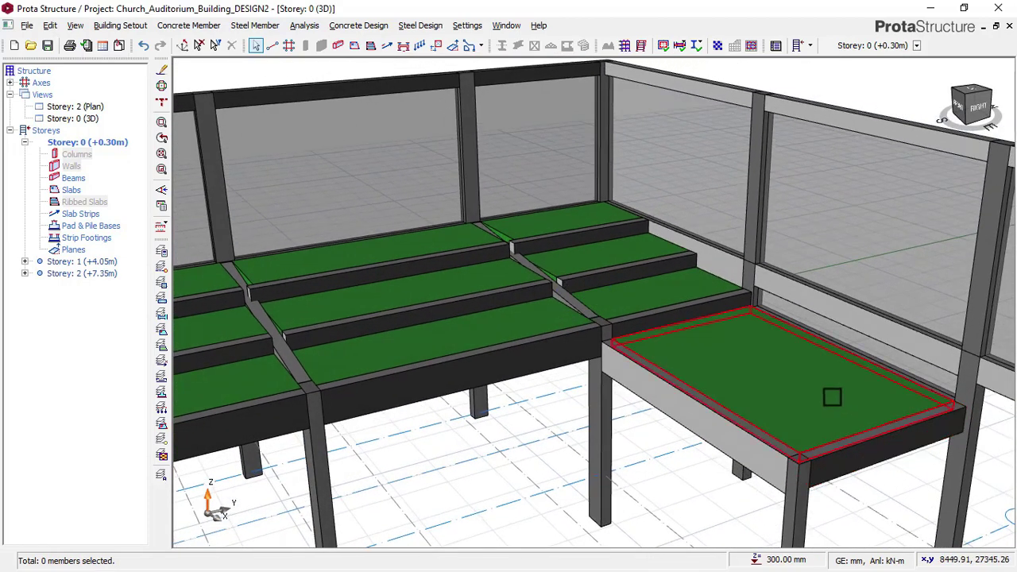
pyautogui.scroll(1, 708, 358)
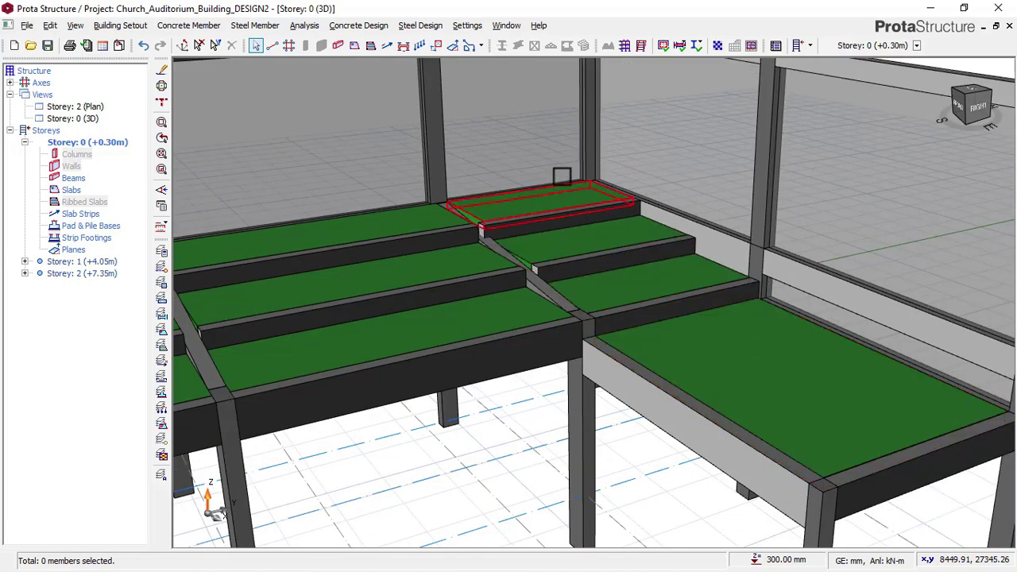
pyautogui.moveTo(834, 406); pyautogui.dragTo(770, 346, button='middle')
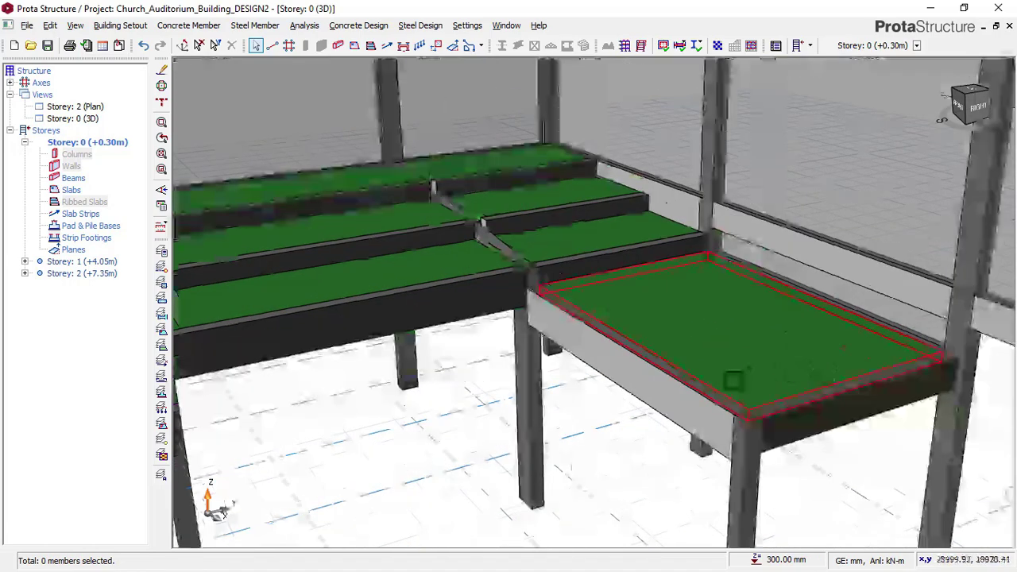
pyautogui.keyDown('shift'); pyautogui.moveTo(613, 400); pyautogui.dragTo(670, 400, button='middle'); pyautogui.keyUp('shift')
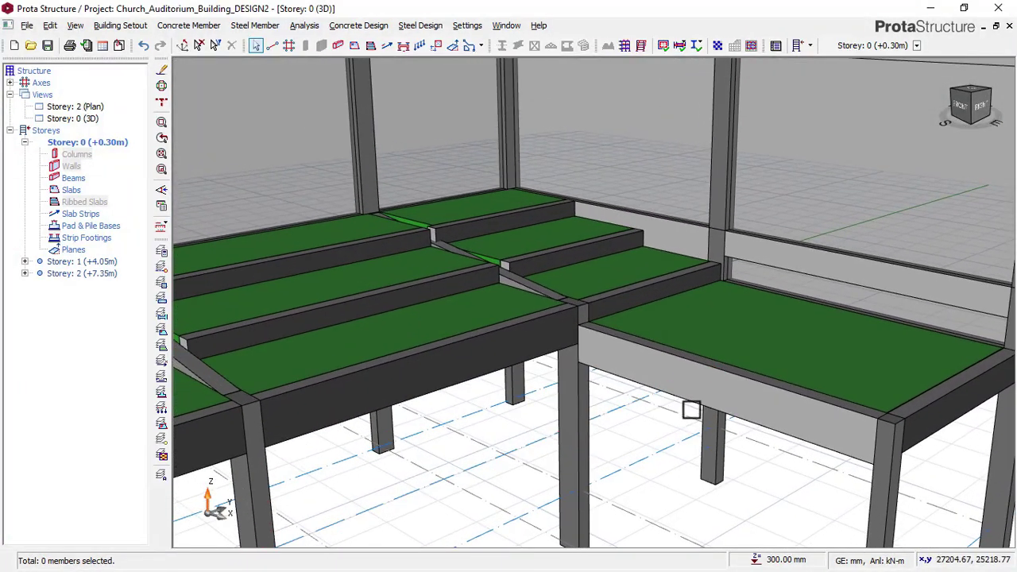
pyautogui.scroll(-1, 723, 368)
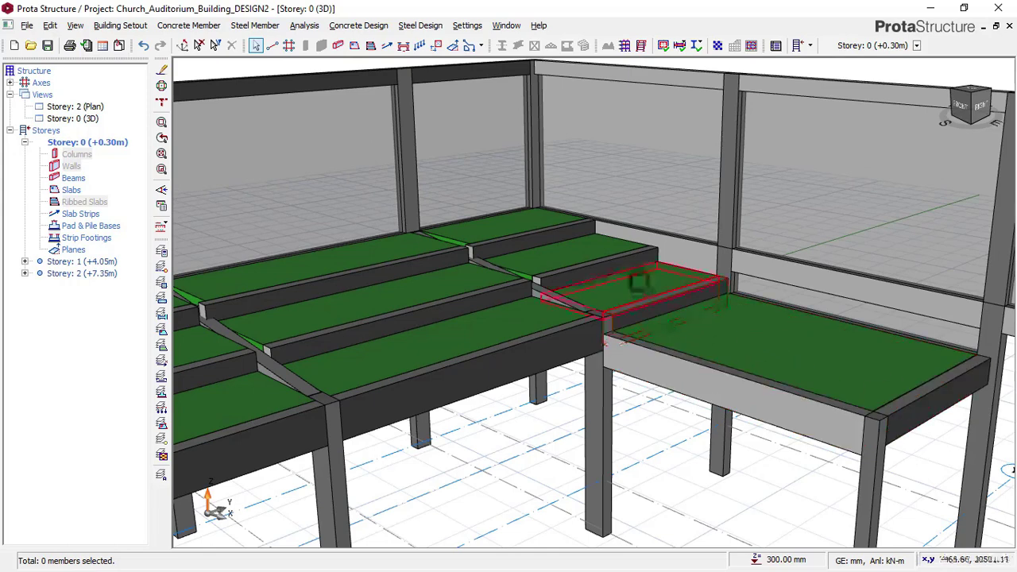
pyautogui.scroll(1, 640, 282)
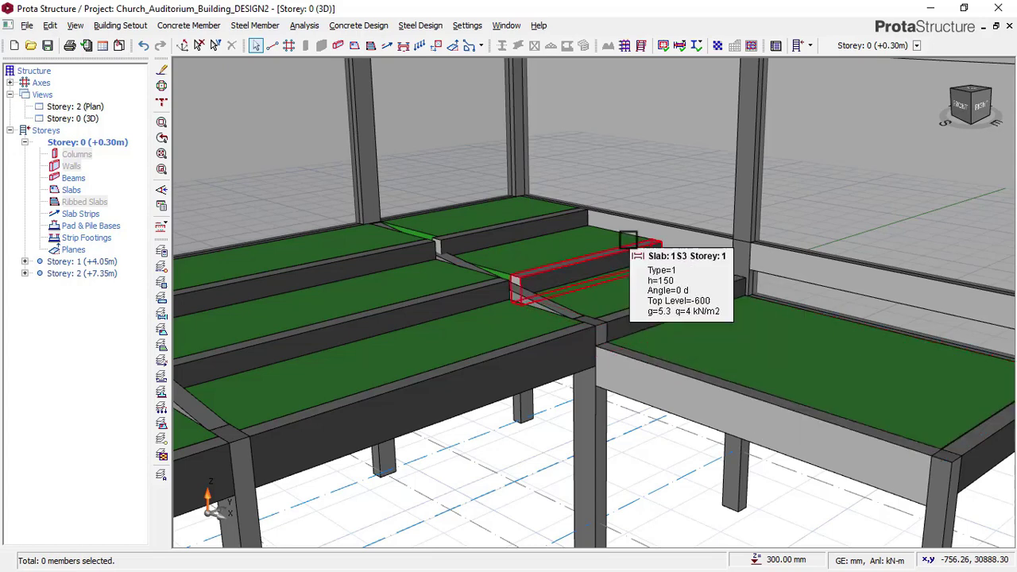
pyautogui.scroll(-1, 632, 243)
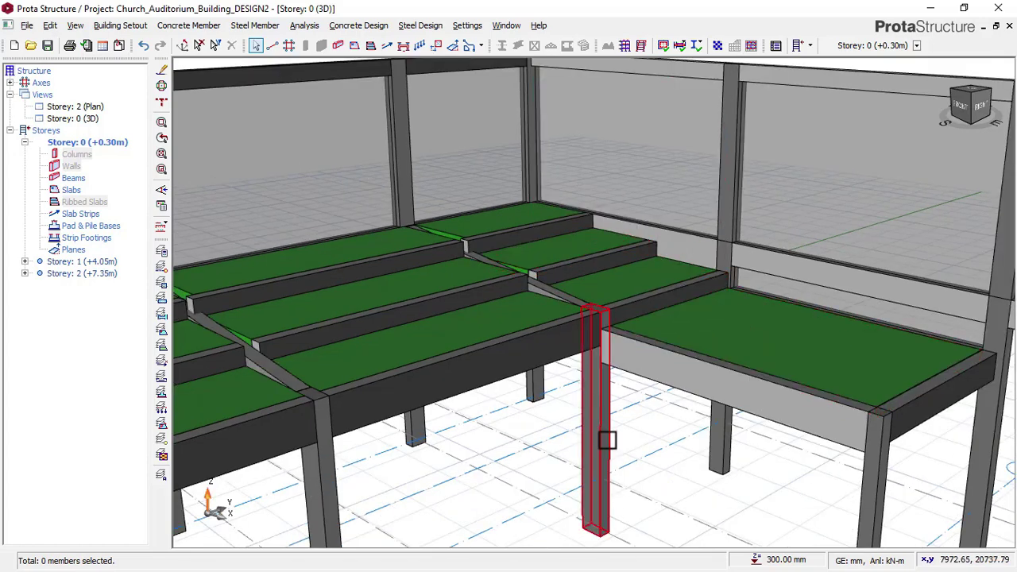
pyautogui.moveTo(692, 356); pyautogui.dragTo(617, 345, button='middle')
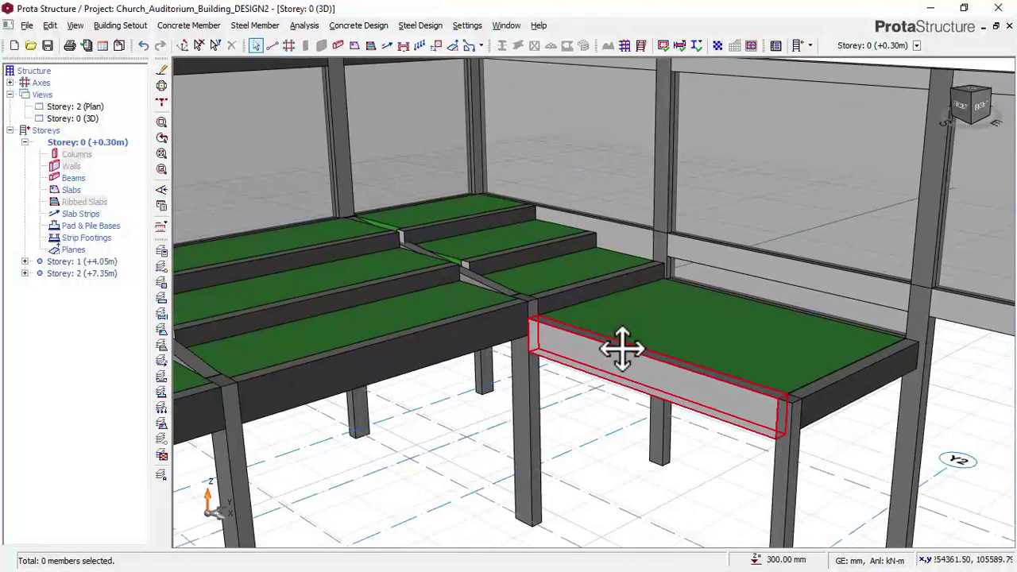
pyautogui.keyDown('shift'); pyautogui.moveTo(741, 357); pyautogui.dragTo(663, 328, button='middle'); pyautogui.keyUp('shift')
pyautogui.moveTo(707, 360); pyautogui.dragTo(787, 363, button='middle')
# Examine the whole auditorium building from the opposite side, including the line loads along the outer edge of the cantilever slabs
pyautogui.scroll(-8, 655, 336)
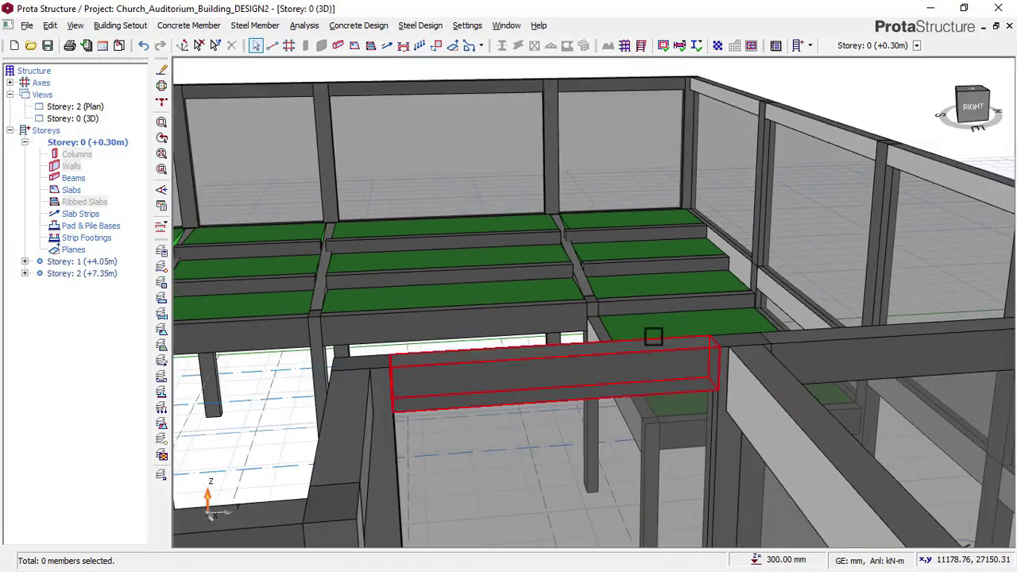
pyautogui.scroll(-3, 680, 328)
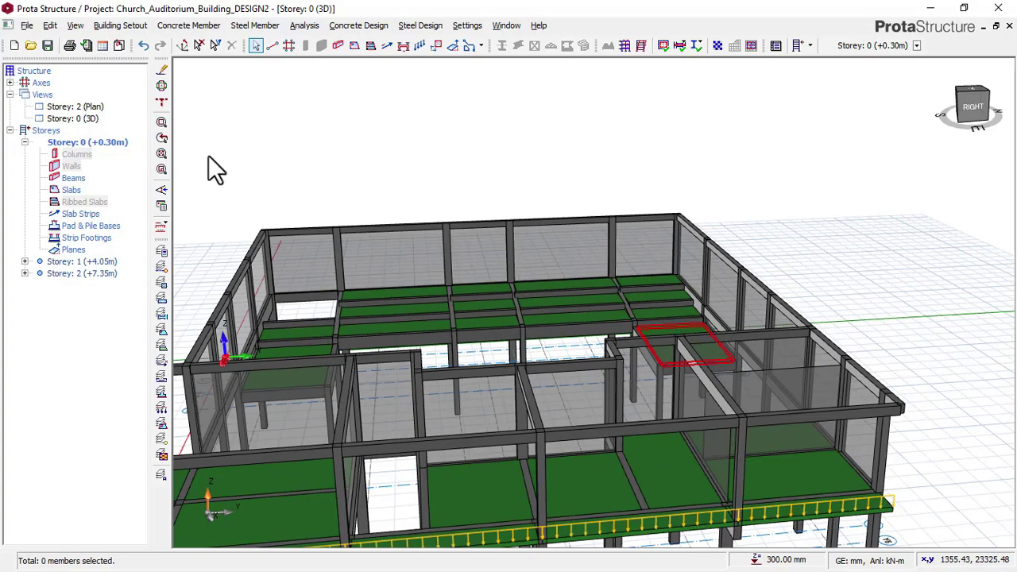
pyautogui.keyDown('shift'); pyautogui.moveTo(795, 286); pyautogui.dragTo(737, 403, button='middle'); pyautogui.keyUp('shift')
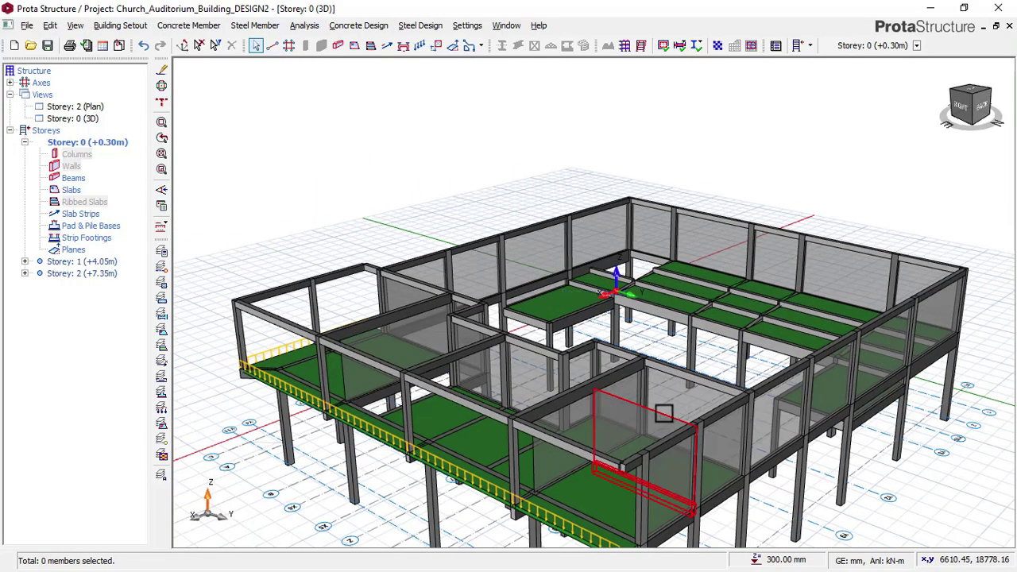
pyautogui.scroll(2, 662, 339)
pyautogui.scroll(5, 609, 386)
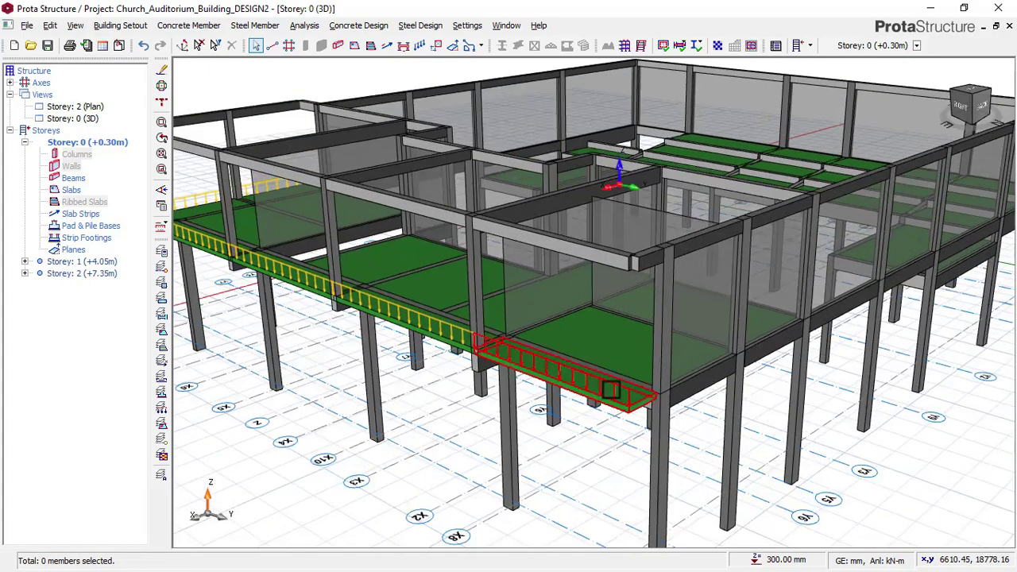
pyautogui.keyDown('shift'); pyautogui.moveTo(634, 413); pyautogui.dragTo(450, 416, button='middle'); pyautogui.keyUp('shift')
pyautogui.moveTo(479, 465)
pyautogui.keyDown('shift'); pyautogui.mouseDown(button='middle')
pyautogui.moveTo(461, 466)
pyautogui.moveTo(488, 469)
pyautogui.mouseUp(button='middle'); pyautogui.keyUp('shift')
pyautogui.rightClick(412, 366)
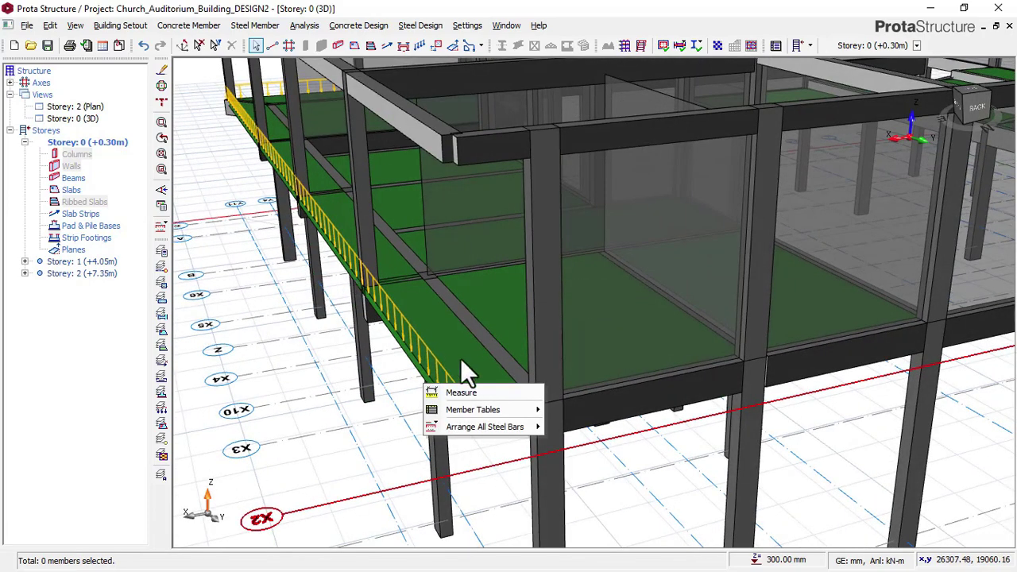
pyautogui.scroll(-1, 435, 389)
pyautogui.click(506, 471)
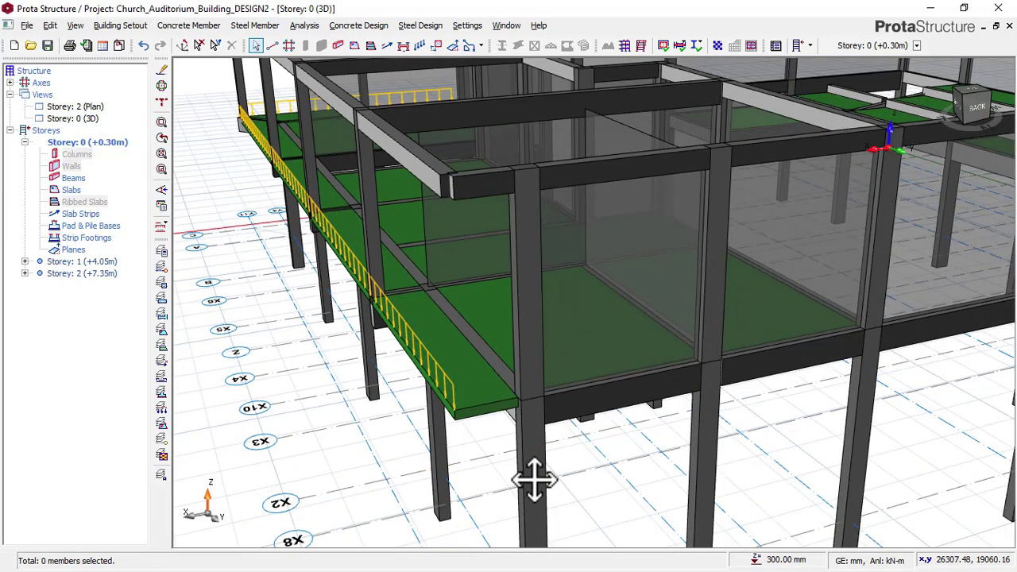
pyautogui.scroll(-2, 534, 479)
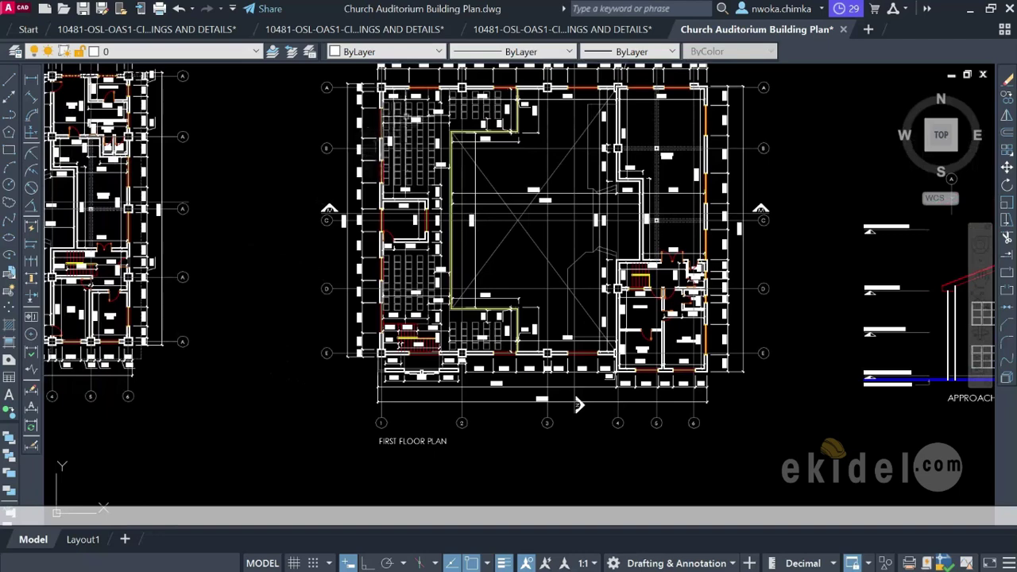
# Switch to AutoCAD and examine the first floor plan's gallery edge in Church Auditorium Building Plan.dwg
pyautogui.scroll(-1, 578, 405)
pyautogui.scroll(2, 557, 358)
pyautogui.scroll(-2, 509, 279)
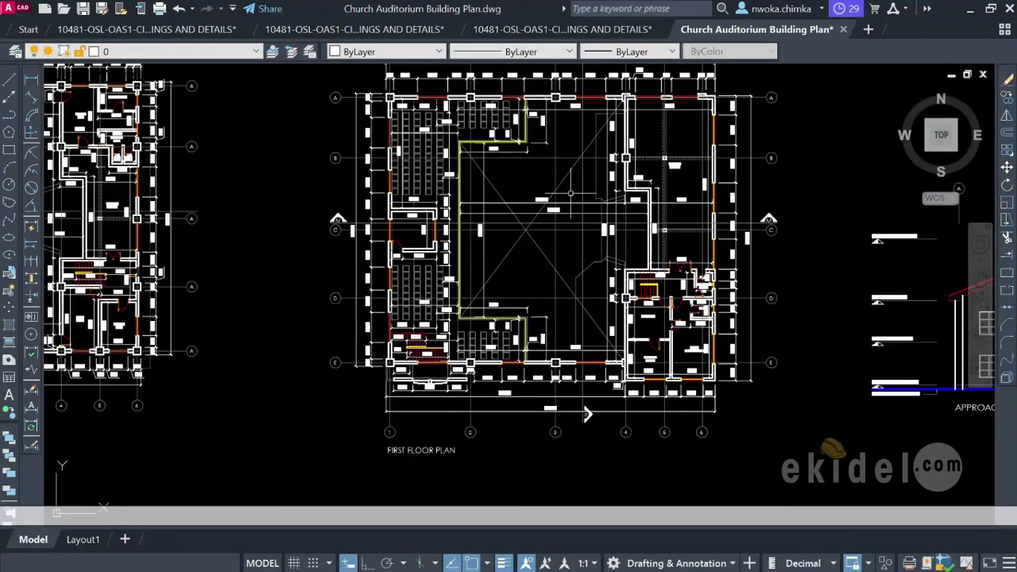
# Examine the ground floor plan's auditorium seating and the column line beneath the gallery edge
pyautogui.scroll(-1, 445, 238)
pyautogui.moveTo(389, 199); pyautogui.dragTo(613, 198, button='middle')
pyautogui.scroll(4, 346, 202)
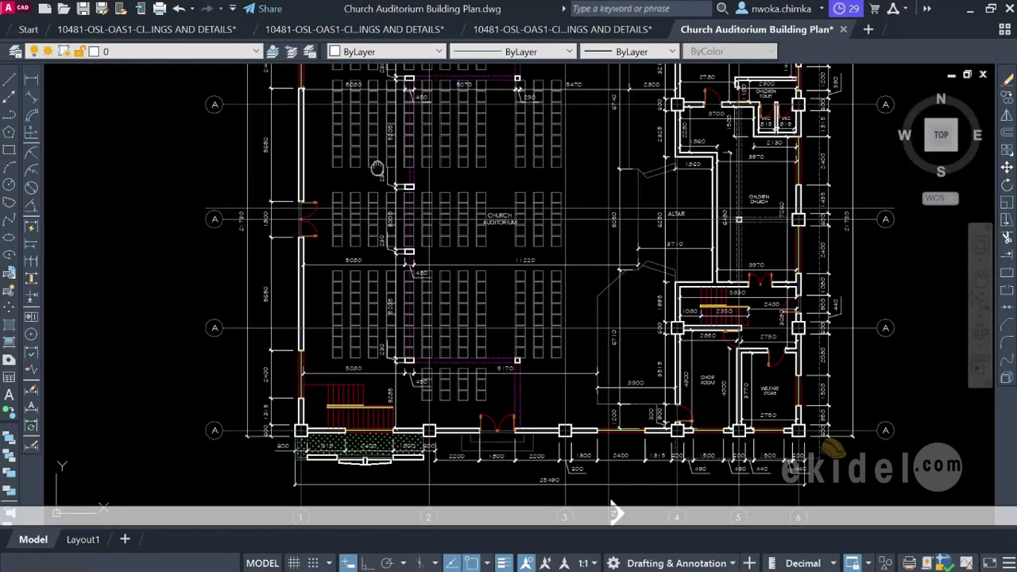
pyautogui.moveTo(377, 168); pyautogui.dragTo(383, 275, button='middle')
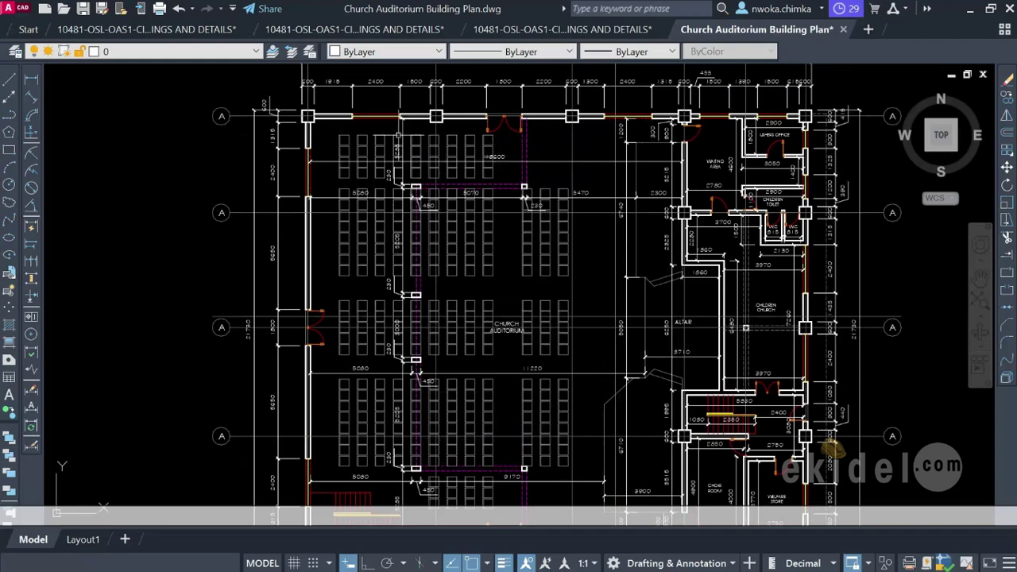
# Look through the building elevations and sections, from the approach view to Section N-N
pyautogui.scroll(-4, 509, 294)
pyautogui.scroll(1, 509, 238)
pyautogui.scroll(5, 575, 261)
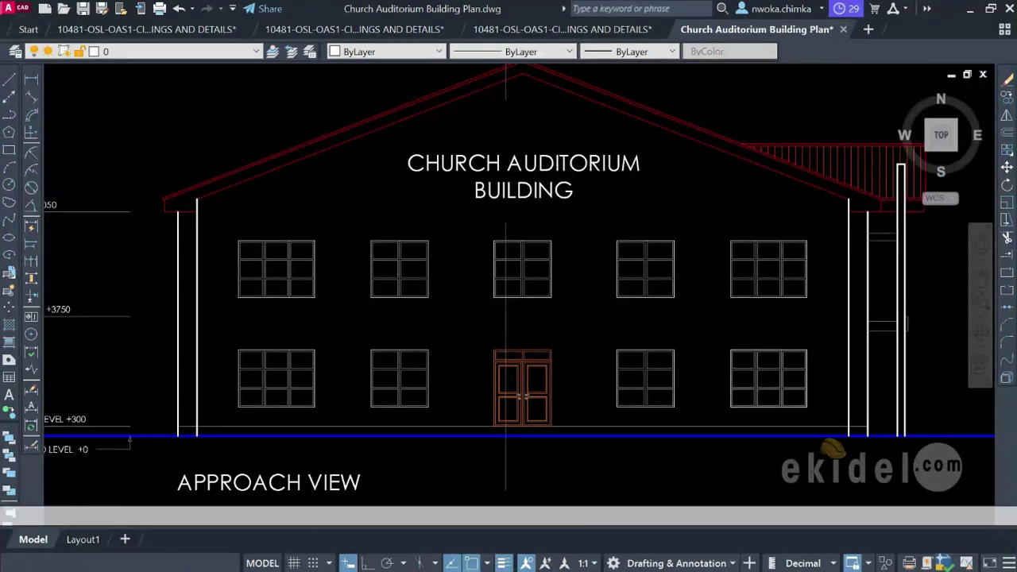
pyautogui.scroll(-5, 583, 201)
pyautogui.moveTo(689, 226); pyautogui.dragTo(422, 226, button='middle')
pyautogui.scroll(-2, 653, 251)
pyautogui.moveTo(653, 251); pyautogui.dragTo(318, 251, button='middle')
pyautogui.moveTo(677, 263); pyautogui.dragTo(303, 262, button='middle')
pyautogui.moveTo(798, 244); pyautogui.dragTo(561, 235, button='middle')
pyautogui.scroll(4, 481, 226)
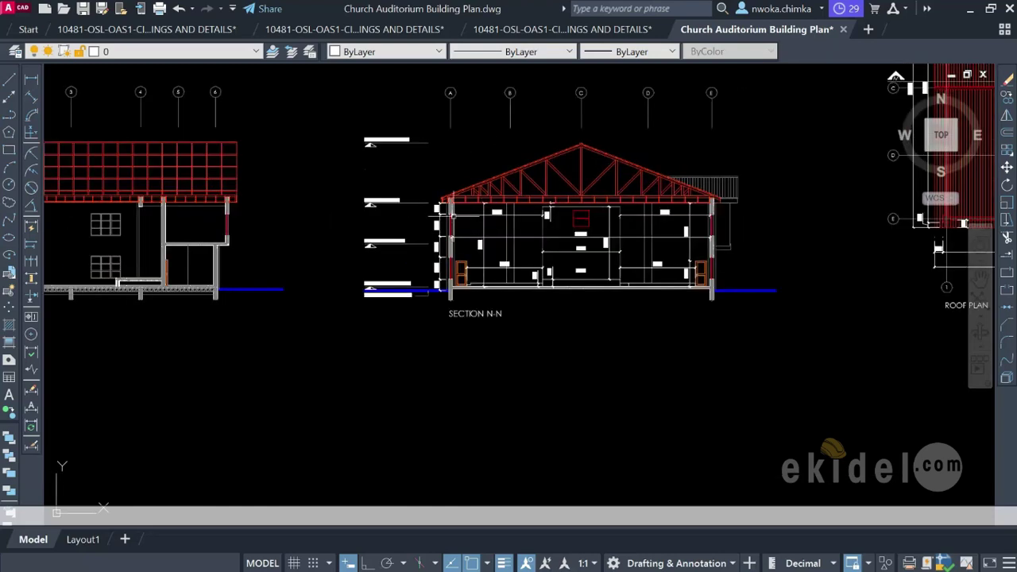
pyautogui.scroll(-4, 338, 228)
pyautogui.scroll(-2, 654, 228)
pyautogui.moveTo(374, 222); pyautogui.dragTo(653, 217, button='middle')
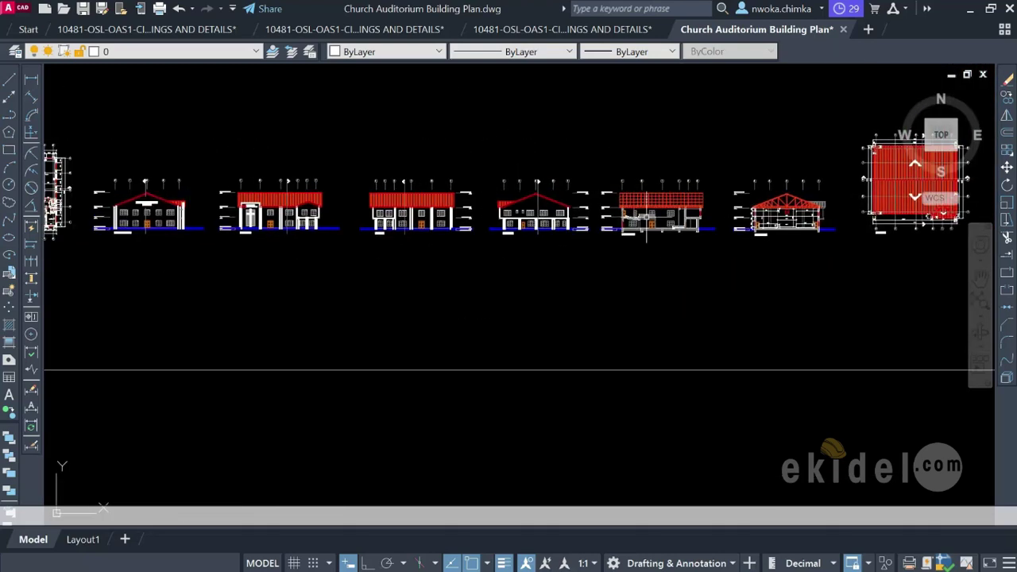
# Examine the stepped gallery slab with its +3750, +3450 and +3150 levels in the longitudinal section
pyautogui.scroll(8, 510, 217)
pyautogui.scroll(4, 510, 217)
pyautogui.moveTo(510, 216); pyautogui.dragTo(461, 226, button='middle')
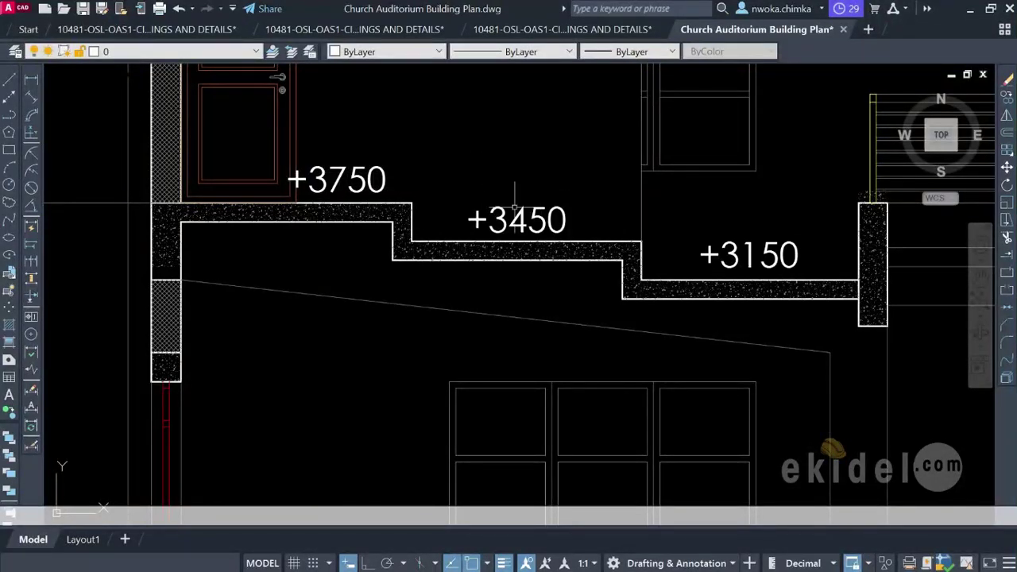
pyautogui.moveTo(515, 208)
pyautogui.mouseDown(button='middle')
pyautogui.moveTo(434, 213)
pyautogui.moveTo(436, 235)
pyautogui.mouseUp(button='middle')
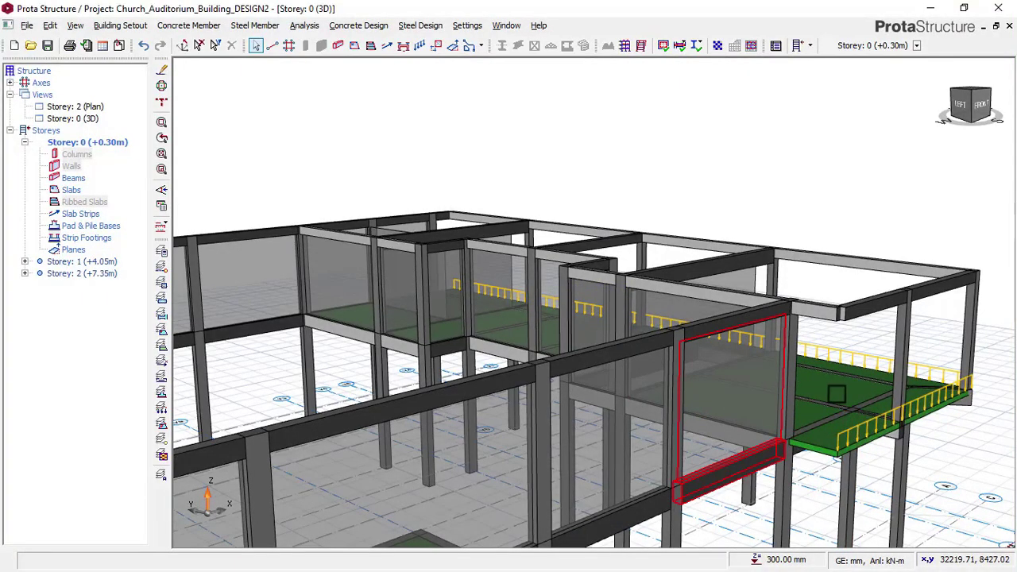
# Switch to ProtaStructure and examine the stepped gallery slabs in Church_Auditorium_Building_DESIGN2 against the stepped slab in the AutoCAD section
pyautogui.moveTo(905, 442); pyautogui.dragTo(859, 387, button='middle')
pyautogui.keyDown('shift'); pyautogui.moveTo(786, 415); pyautogui.dragTo(685, 437, button='middle'); pyautogui.keyUp('shift')
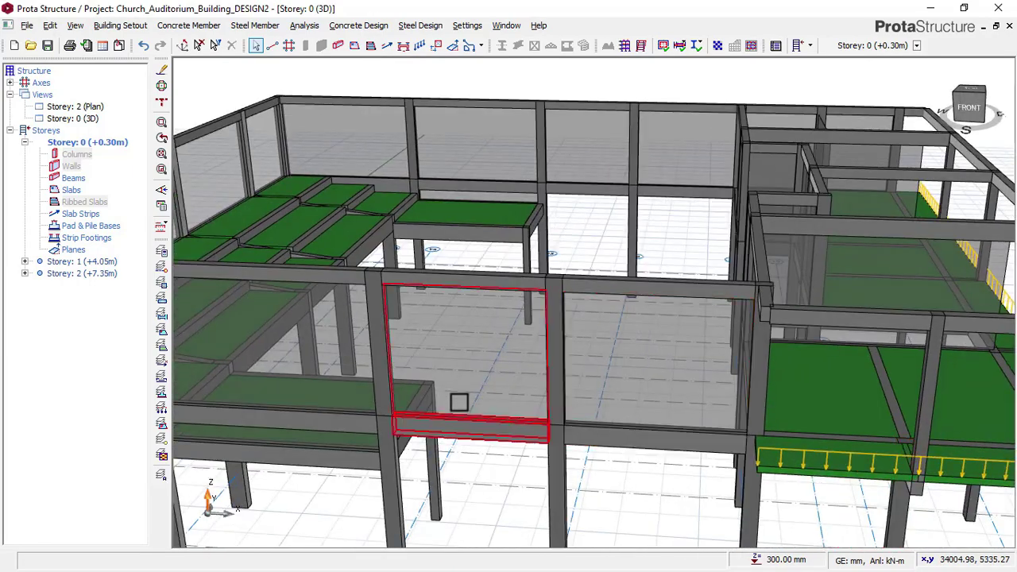
pyautogui.moveTo(459, 402); pyautogui.dragTo(606, 420, button='middle')
pyautogui.moveTo(509, 403); pyautogui.dragTo(422, 520, button='middle')
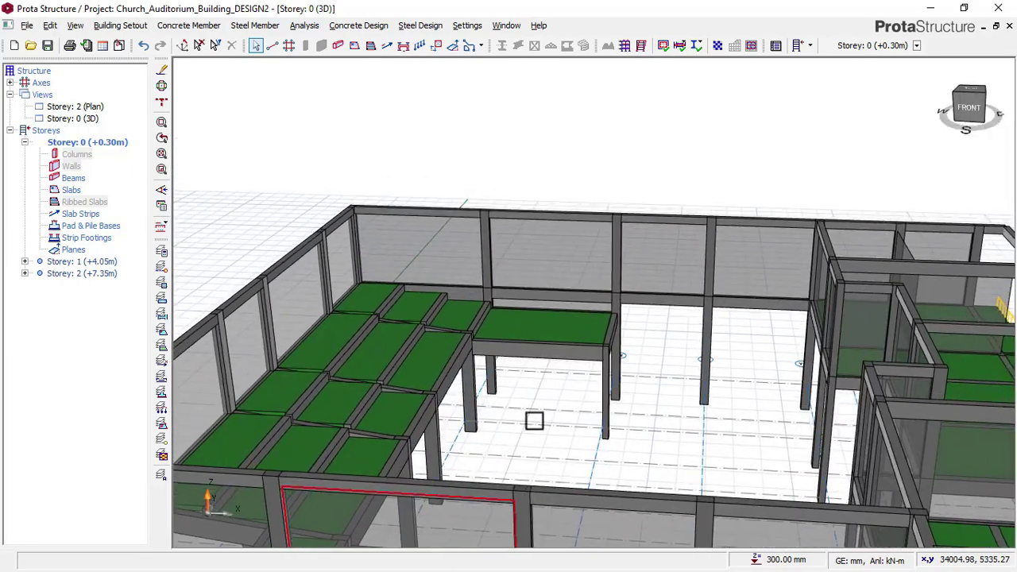
pyautogui.moveTo(534, 420)
pyautogui.mouseDown(button='middle')
pyautogui.moveTo(652, 413)
pyautogui.moveTo(612, 420)
pyautogui.moveTo(580, 408)
pyautogui.moveTo(776, 451)
pyautogui.moveTo(631, 420)
pyautogui.moveTo(610, 402)
pyautogui.mouseUp(button='middle')
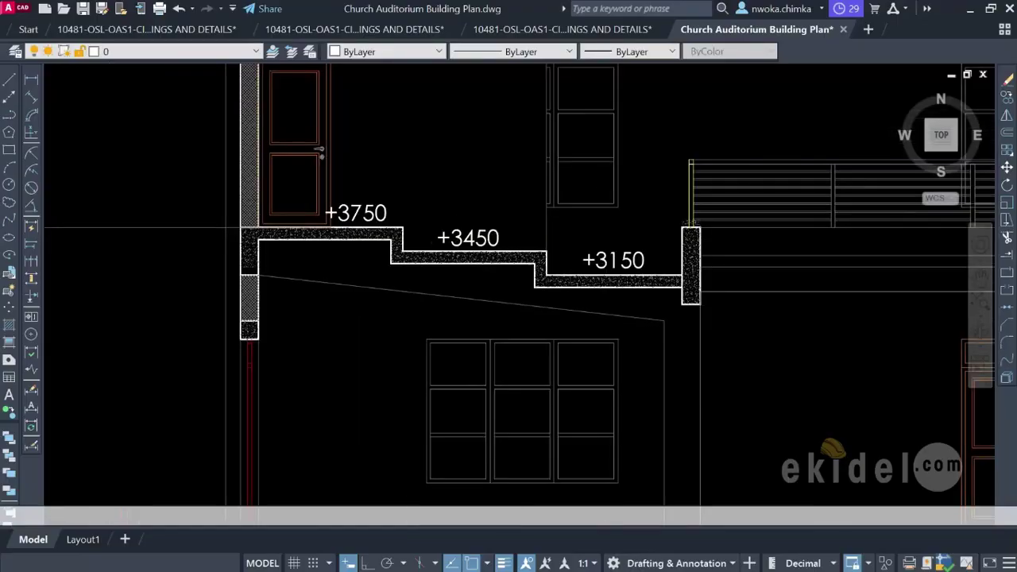
pyautogui.scroll(-2, 457, 246)
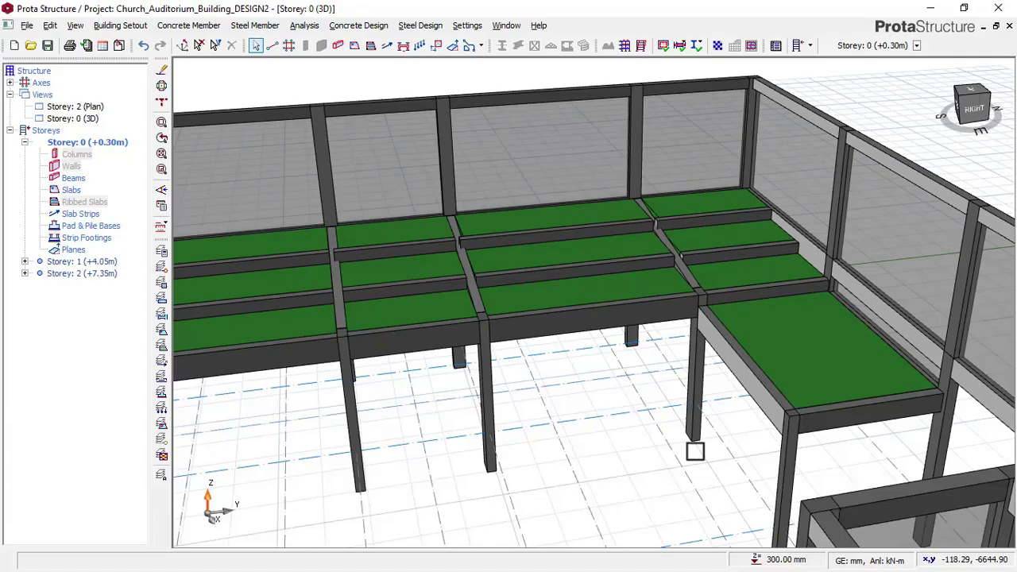
pyautogui.moveTo(715, 442); pyautogui.dragTo(654, 336, button='middle')
pyautogui.scroll(2, 610, 375)
pyautogui.scroll(-3, 809, 345)
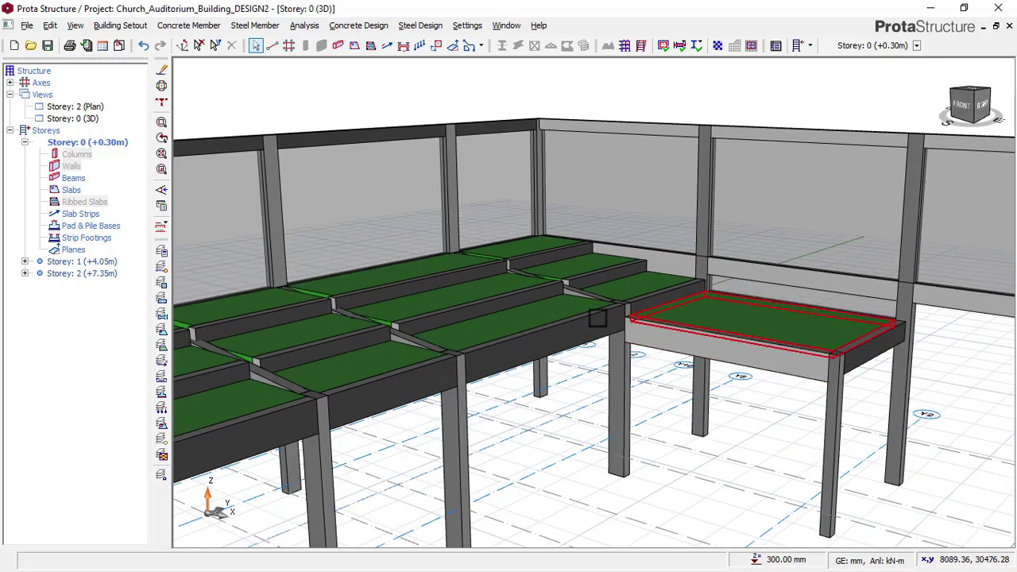
pyautogui.scroll(2, 596, 315)
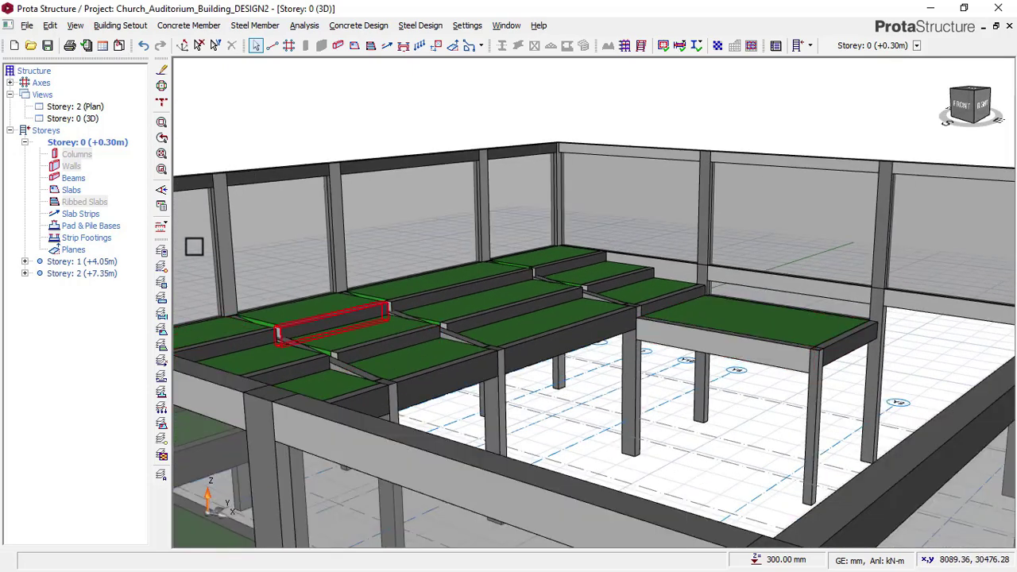
# Recolour the 3D model by Design Status through visual interrogation
pyautogui.click(165, 207)
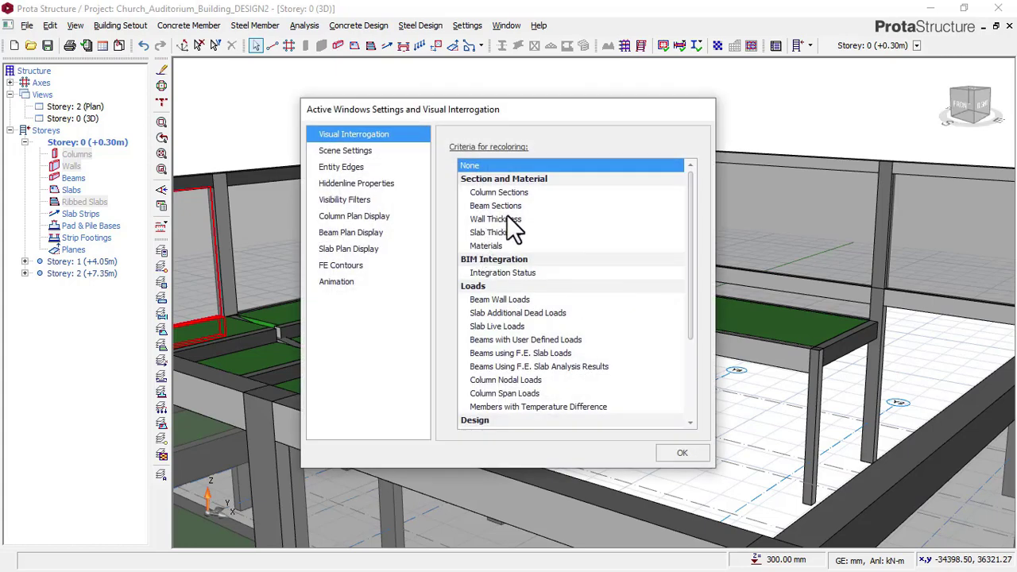
pyautogui.scroll(-2, 515, 229)
pyautogui.click(509, 353)
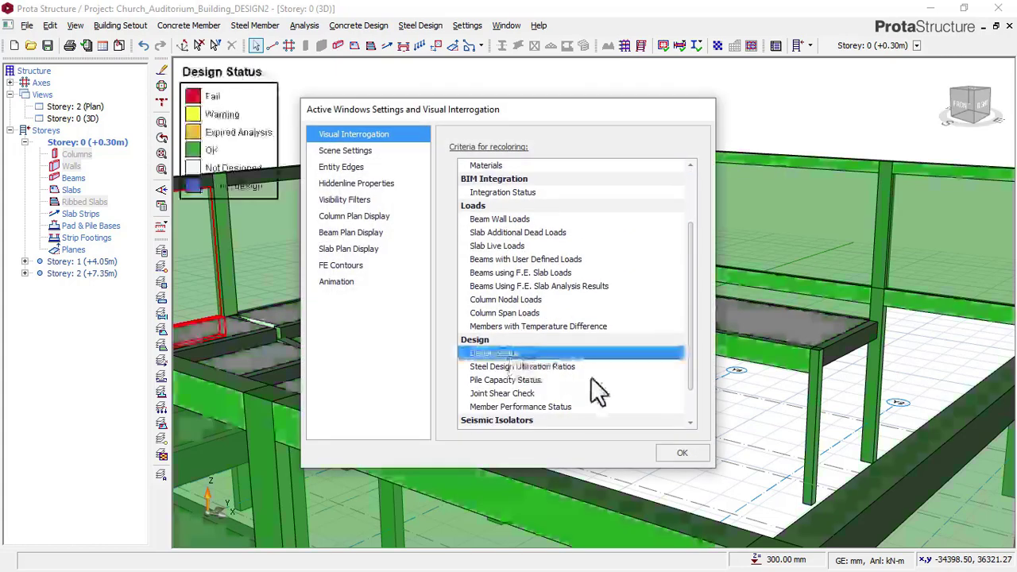
pyautogui.click(677, 453)
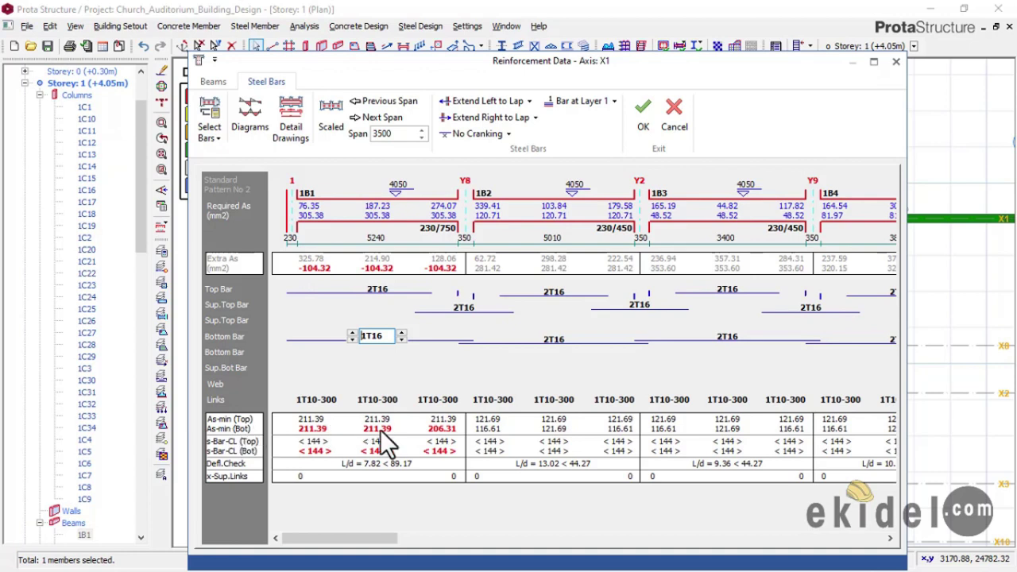
# Increase the bottom bar count of beam 1B1 in the axis X1 reinforcement data
pyautogui.click(352, 333)
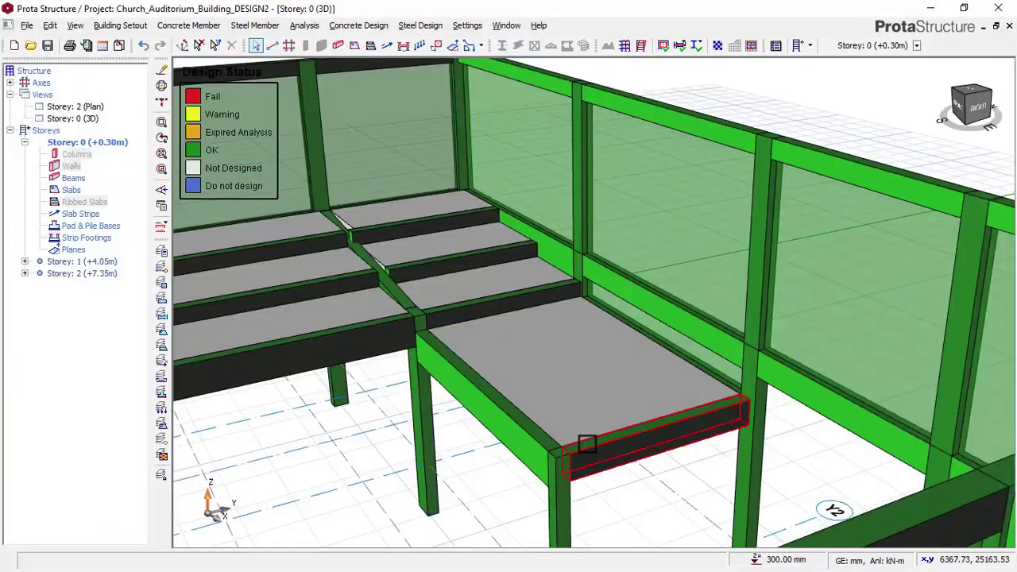
# Examine the design status colours of the stepped gallery's beams, columns and slabs around the projecting corner and along the front edge
pyautogui.scroll(1, 587, 444)
pyautogui.moveTo(578, 440); pyautogui.dragTo(585, 404, button='middle')
pyautogui.keyDown('shift'); pyautogui.moveTo(535, 438); pyautogui.dragTo(628, 439, button='middle'); pyautogui.keyUp('shift')
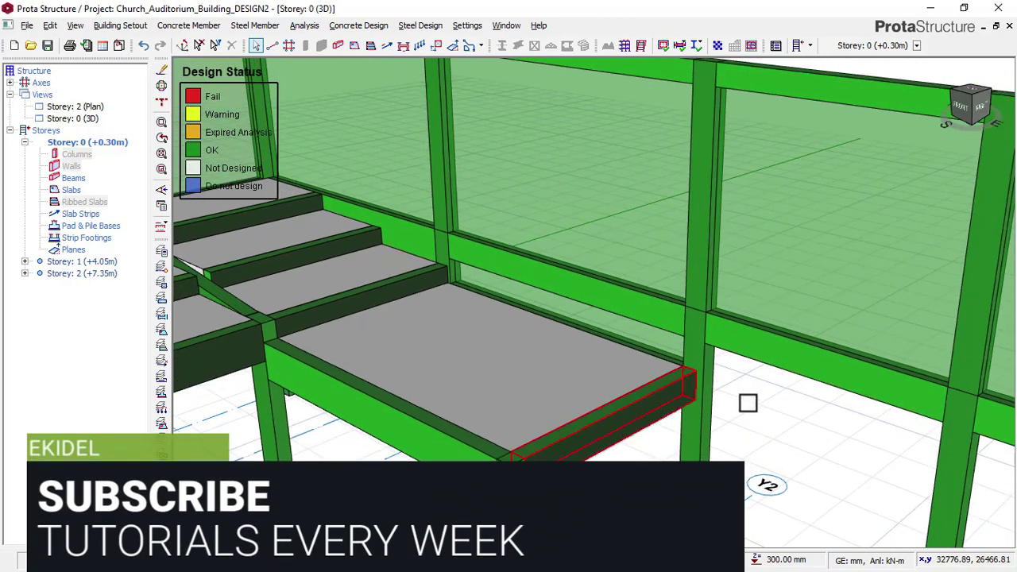
pyautogui.scroll(-5, 802, 363)
pyautogui.moveTo(802, 371); pyautogui.dragTo(729, 389, button='middle')
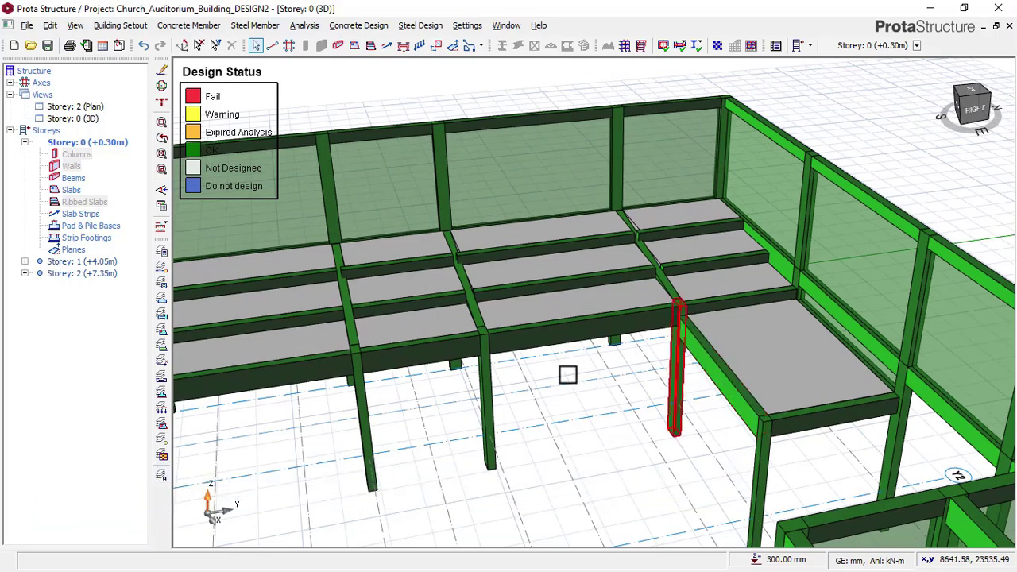
pyautogui.moveTo(552, 368); pyautogui.dragTo(608, 384, button='middle')
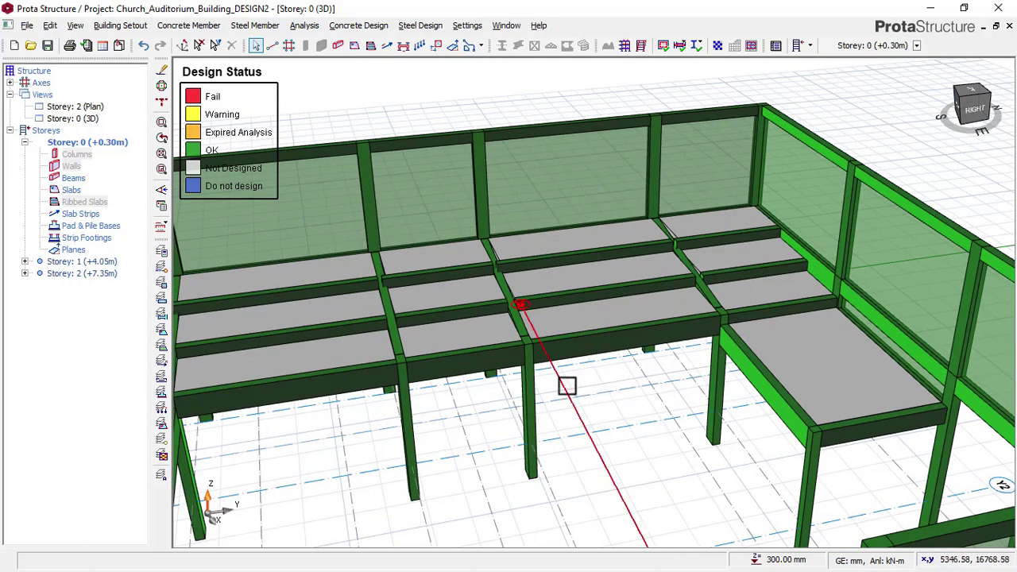
pyautogui.moveTo(551, 345); pyautogui.dragTo(295, 288, button='middle')
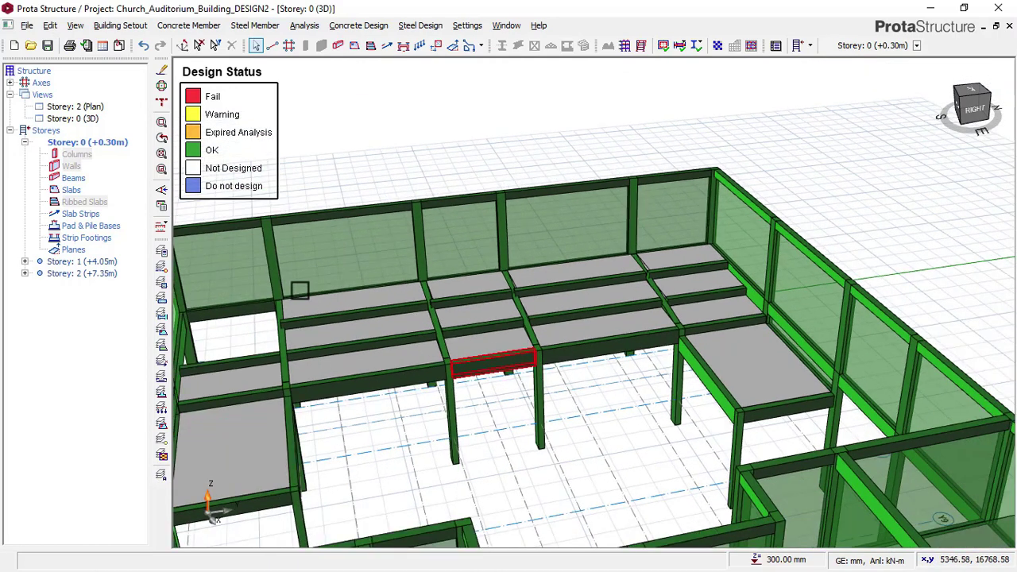
# Reset the visual interrogation recolouring criterion to None
pyautogui.click(162, 209)
pyautogui.scroll(3, 521, 206)
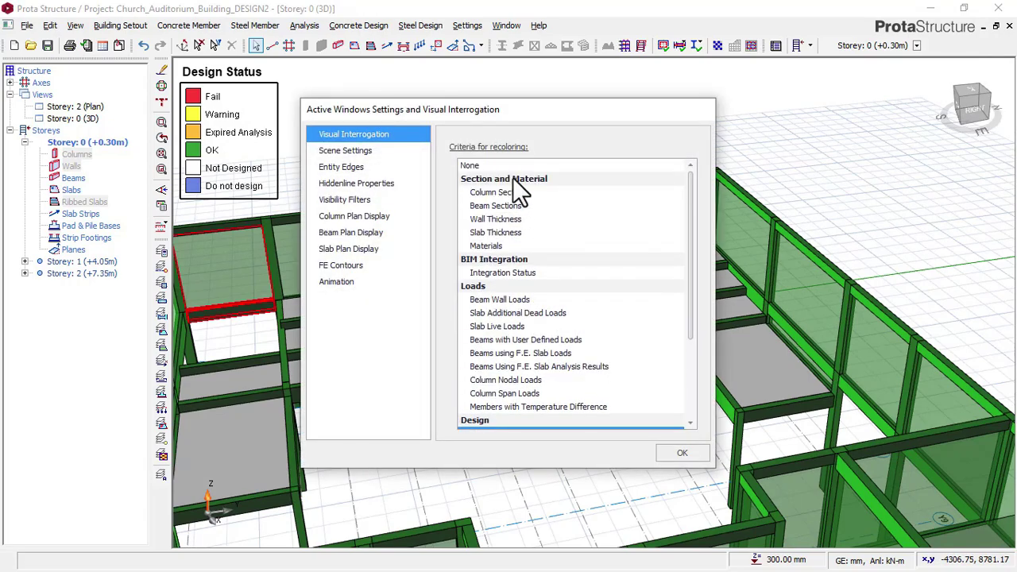
pyautogui.click(513, 166)
pyautogui.click(674, 455)
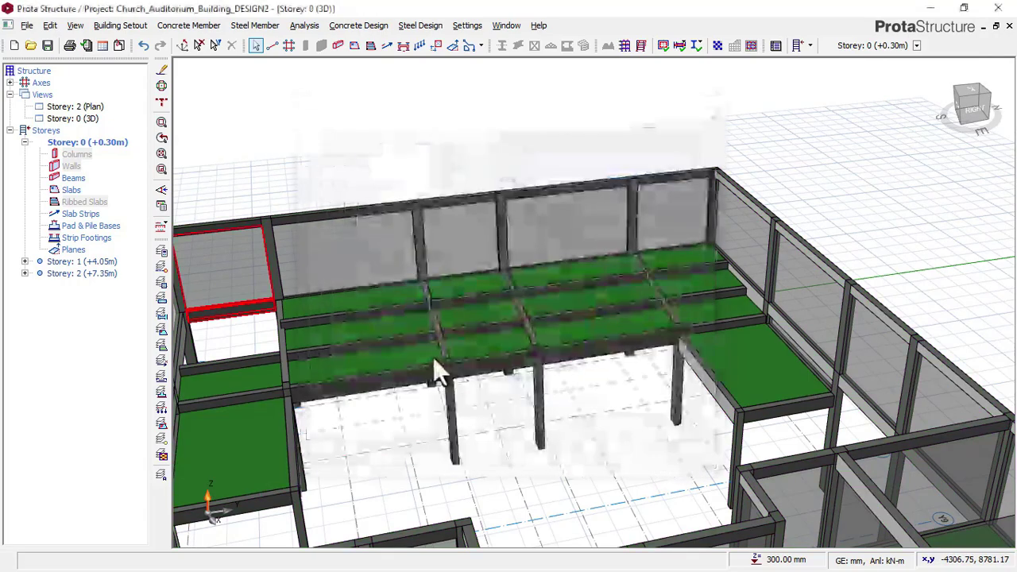
# Examine the sloping beams beneath the gallery from the back of the building, checking the properties of column 1C4 and beam 1B22
pyautogui.scroll(-2, 848, 321)
pyautogui.moveTo(839, 340); pyautogui.dragTo(663, 345, button='middle')
pyautogui.moveTo(599, 348); pyautogui.dragTo(561, 309, button='middle')
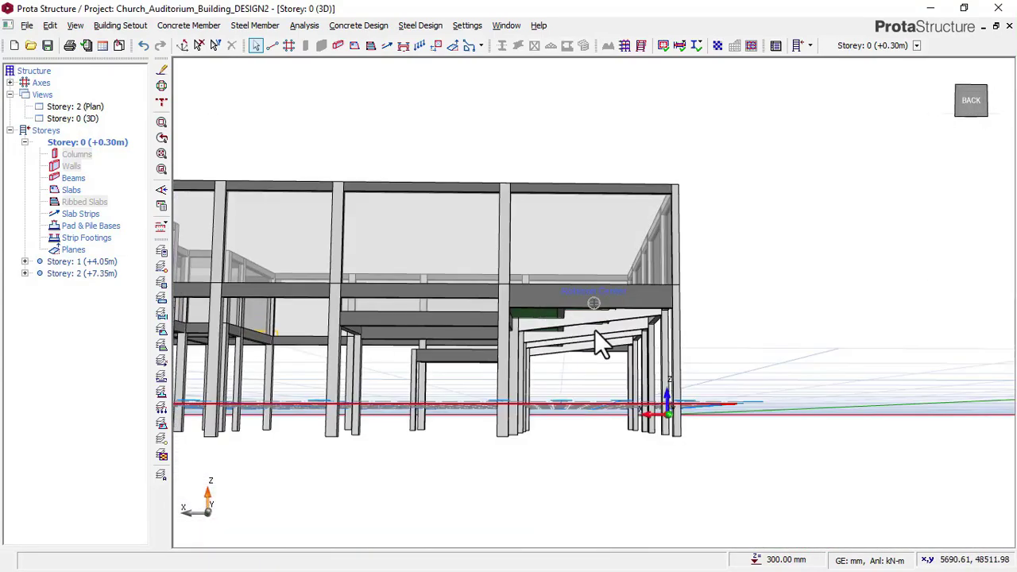
pyautogui.scroll(2, 582, 326)
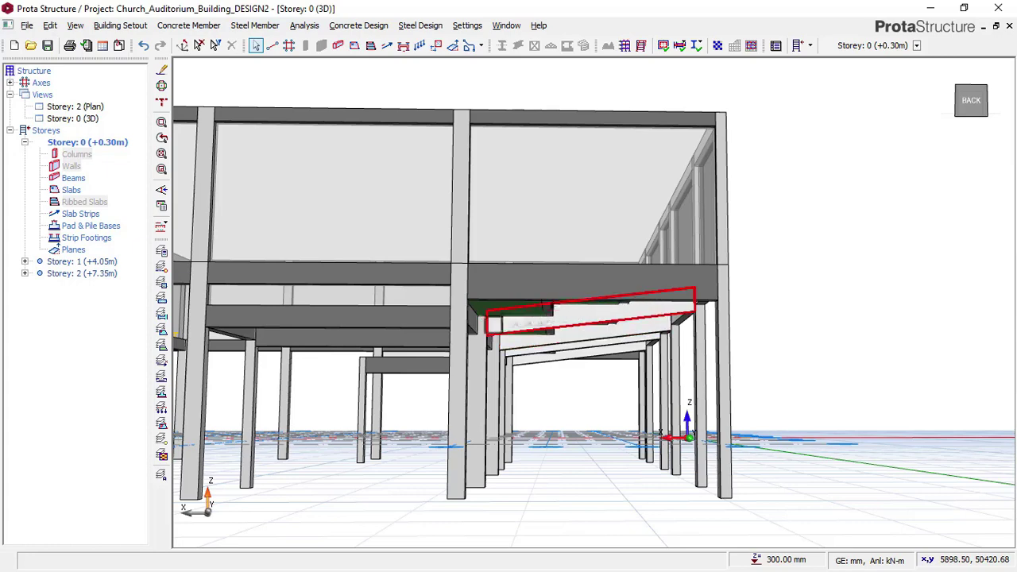
pyautogui.moveTo(512, 350)
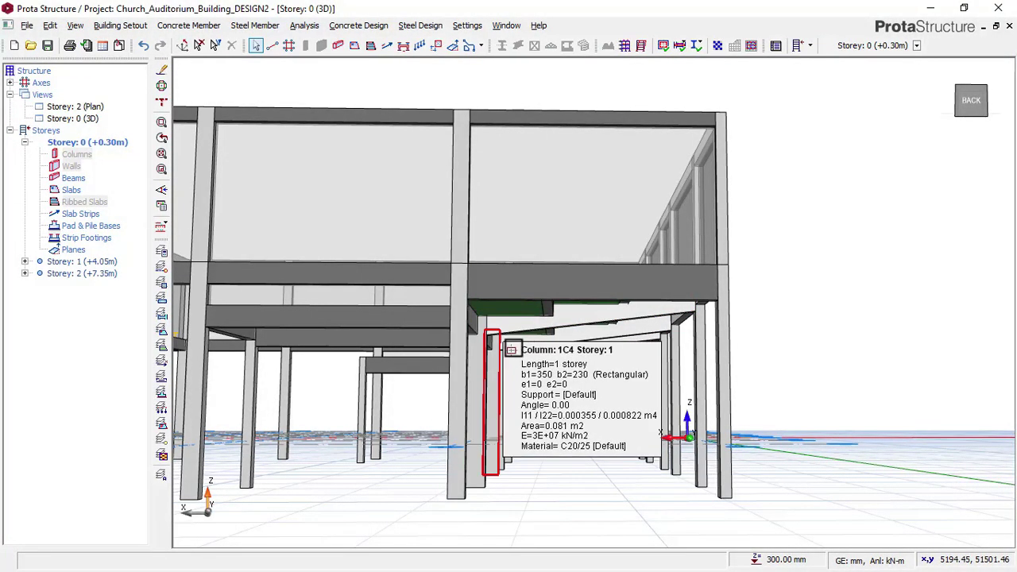
pyautogui.scroll(1, 512, 349)
pyautogui.scroll(2, 561, 352)
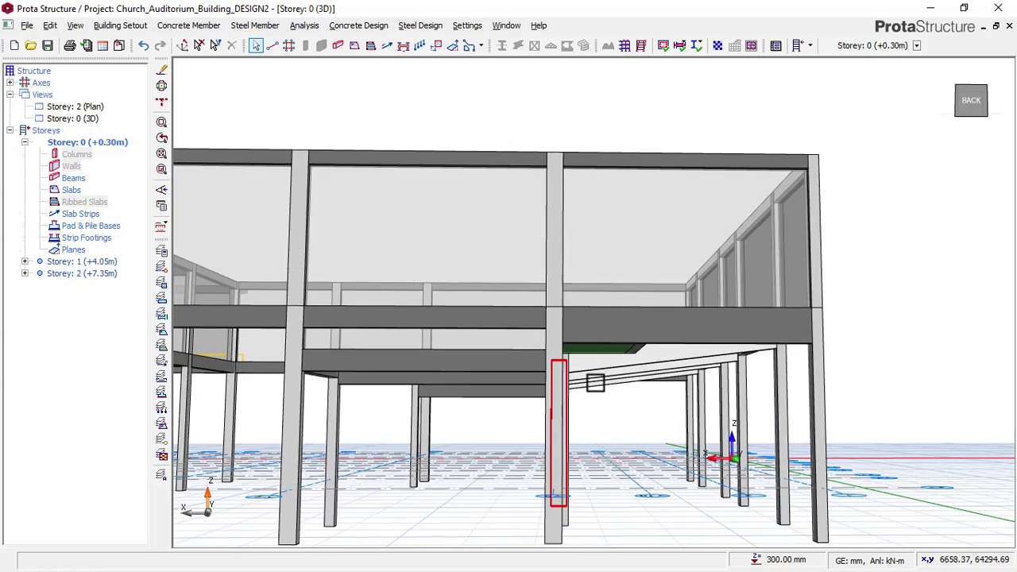
pyautogui.moveTo(610, 371)
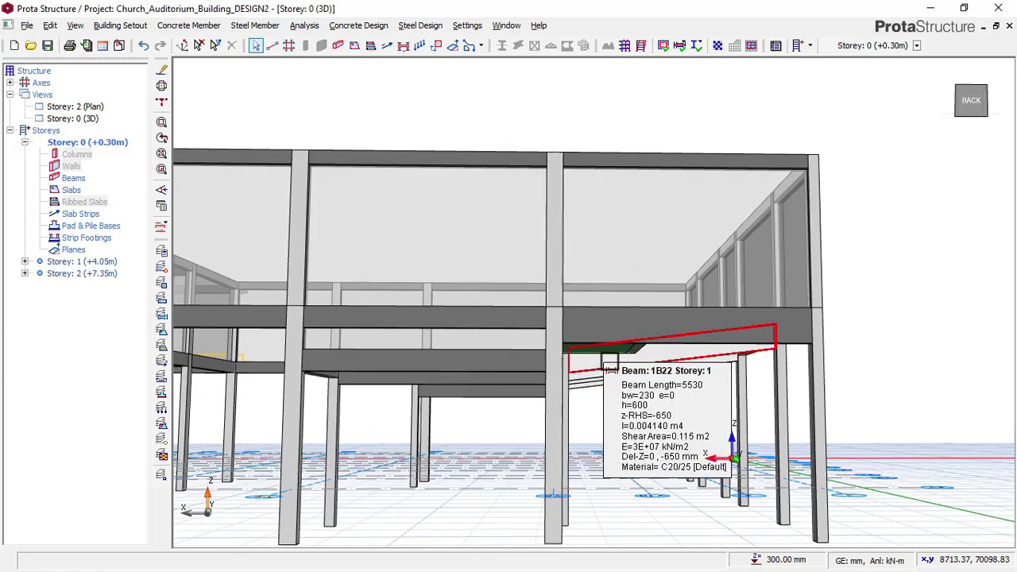
pyautogui.moveTo(586, 371)
pyautogui.mouseDown(button='middle')
pyautogui.moveTo(595, 390)
pyautogui.moveTo(695, 416)
pyautogui.moveTo(776, 417)
pyautogui.mouseUp(button='middle')
pyautogui.scroll(-1, 715, 315)
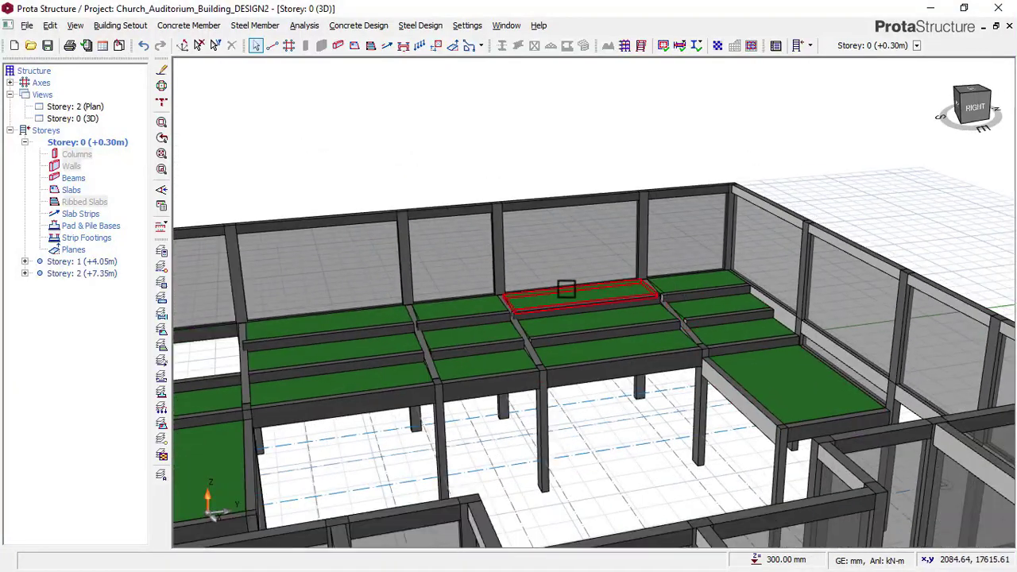
pyautogui.scroll(-2, 488, 186)
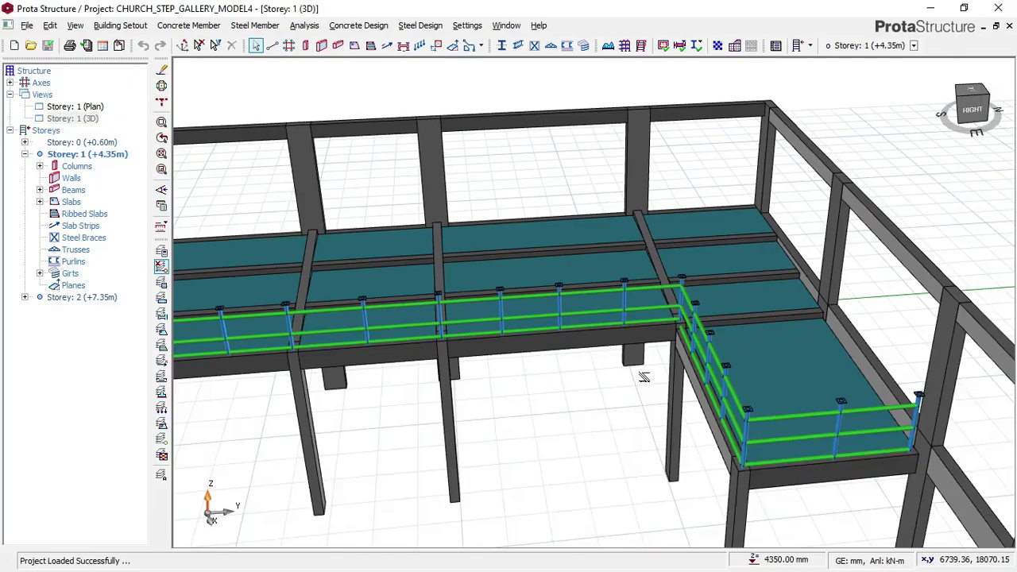
# Switch to CHURCH_STEP_GALLERY_MODEL4 and examine the stepped slabs and railed corner, checking the properties of slab 1S8 and beam 1B55
pyautogui.moveTo(655, 371); pyautogui.dragTo(775, 384, button='middle')
pyautogui.scroll(2, 648, 342)
pyautogui.scroll(-2, 643, 334)
pyautogui.scroll(2, 763, 398)
pyautogui.scroll(-1, 854, 411)
pyautogui.moveTo(853, 410); pyautogui.dragTo(791, 407, button='middle')
pyautogui.scroll(2, 801, 410)
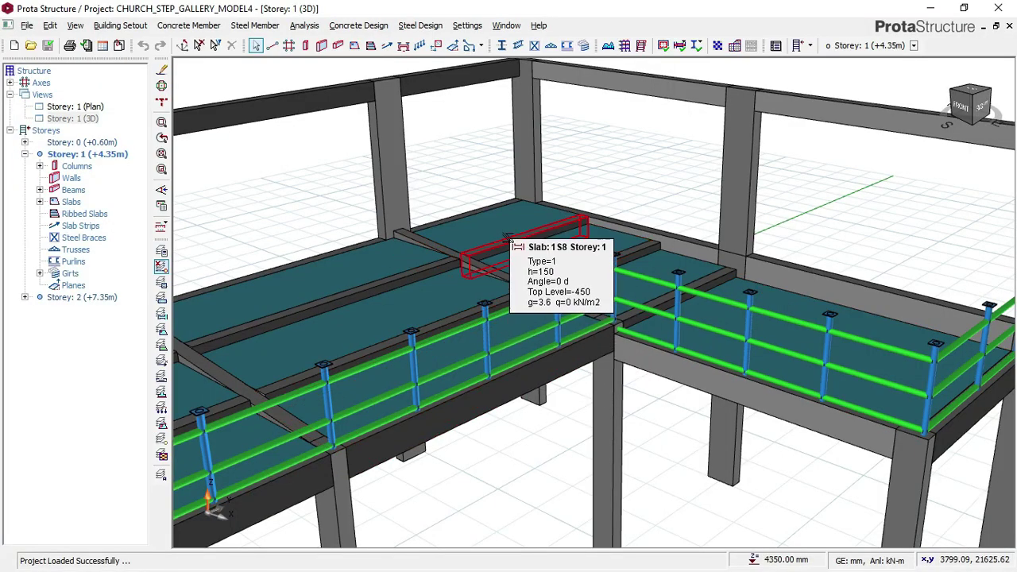
pyautogui.scroll(1, 507, 238)
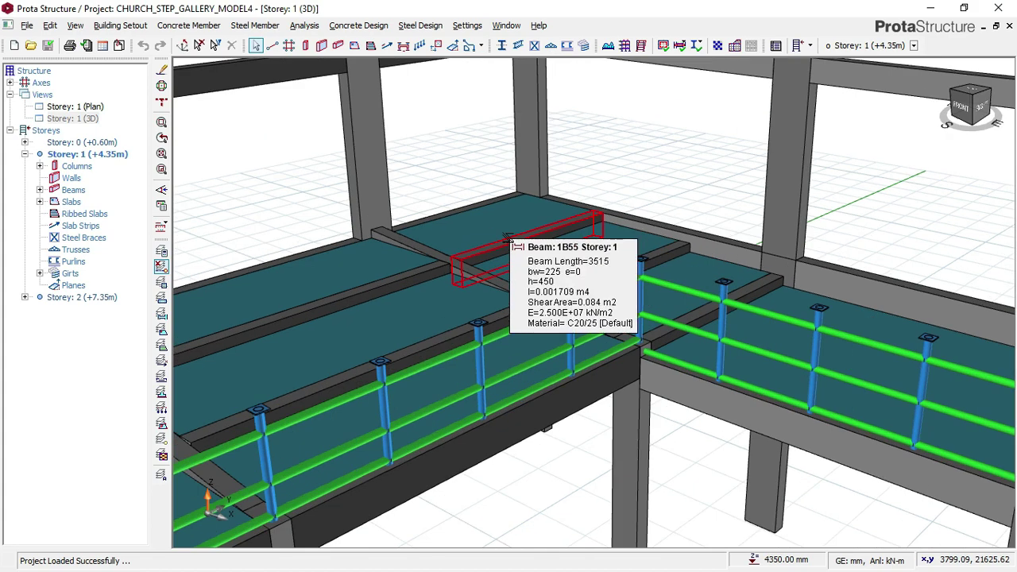
pyautogui.moveTo(552, 302); pyautogui.dragTo(602, 295, button='middle')
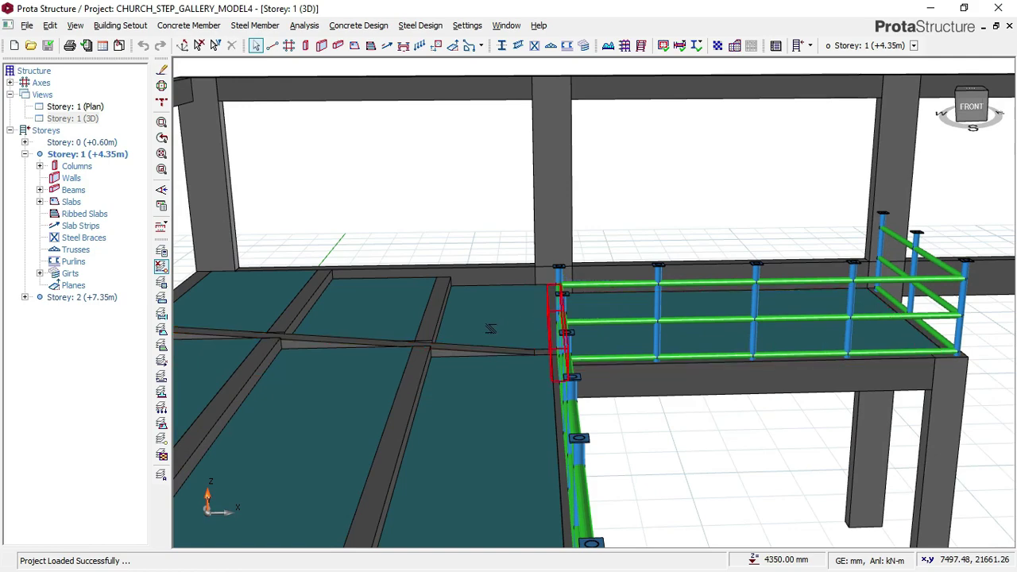
# Examine the step beams and railing posts close up where the stepped slabs meet the projecting gallery platform
pyautogui.scroll(2, 484, 326)
pyautogui.moveTo(571, 329); pyautogui.dragTo(568, 287, button='middle')
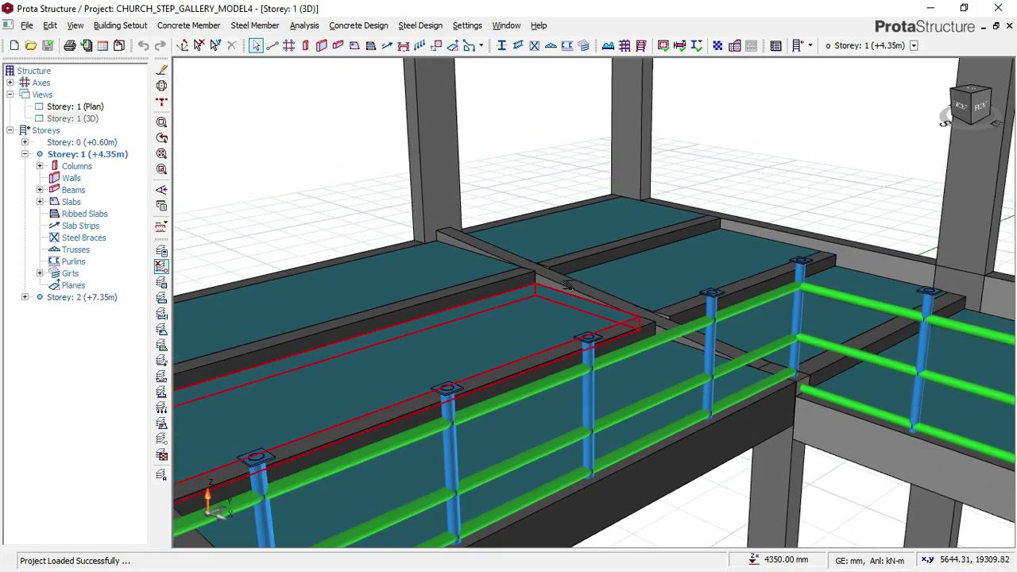
pyautogui.moveTo(757, 320); pyautogui.dragTo(588, 354, button='middle')
pyautogui.moveTo(650, 367); pyautogui.dragTo(613, 406, button='middle')
pyautogui.scroll(8, 600, 402)
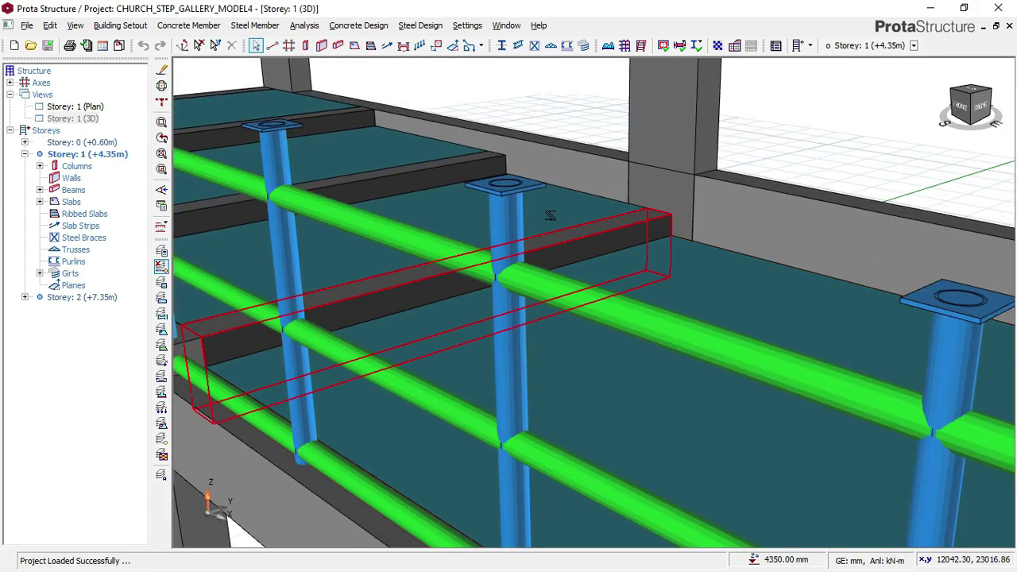
# Switch to Church_Auditorium_Building_DESIGN2 and examine the cantilevered balcony slabs, their edge line loads, and the corner beams and supporting columns
pyautogui.moveTo(497, 202); pyautogui.dragTo(476, 240, button='middle')
pyautogui.scroll(-5, 428, 287)
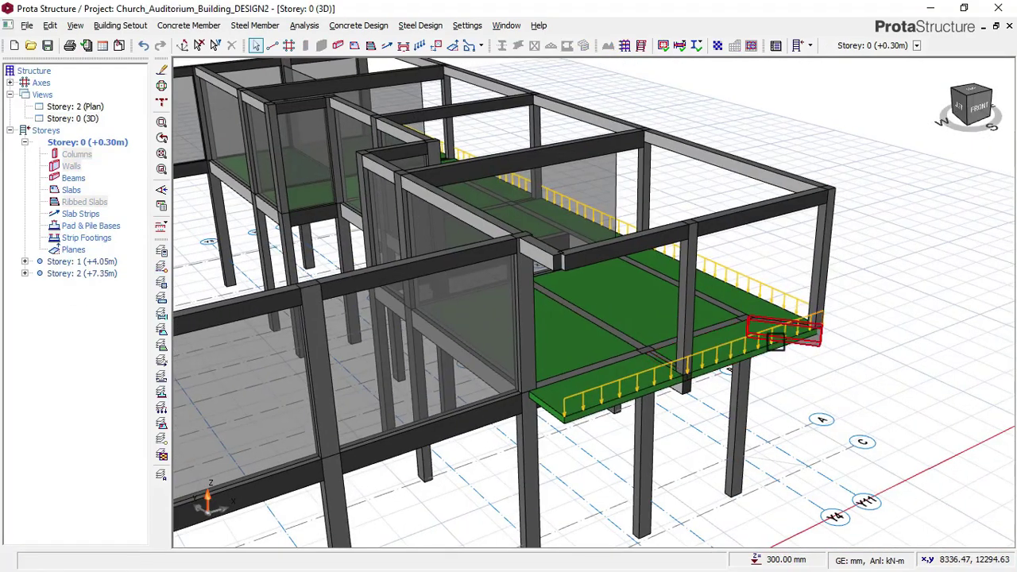
pyautogui.moveTo(776, 342); pyautogui.dragTo(760, 367, button='middle')
pyautogui.scroll(3, 816, 371)
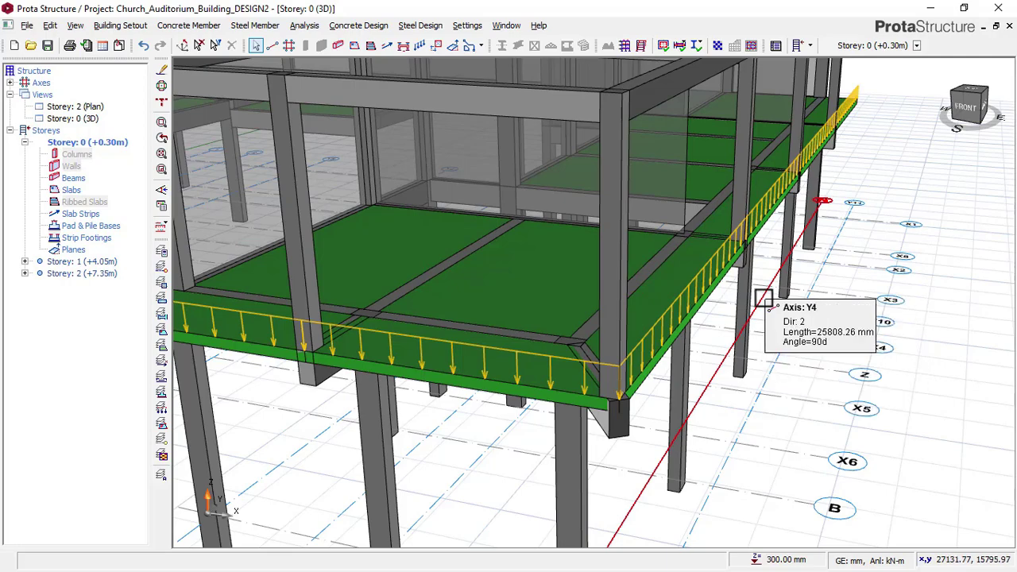
pyautogui.moveTo(687, 347); pyautogui.dragTo(641, 344, button='middle')
pyautogui.scroll(-3, 698, 346)
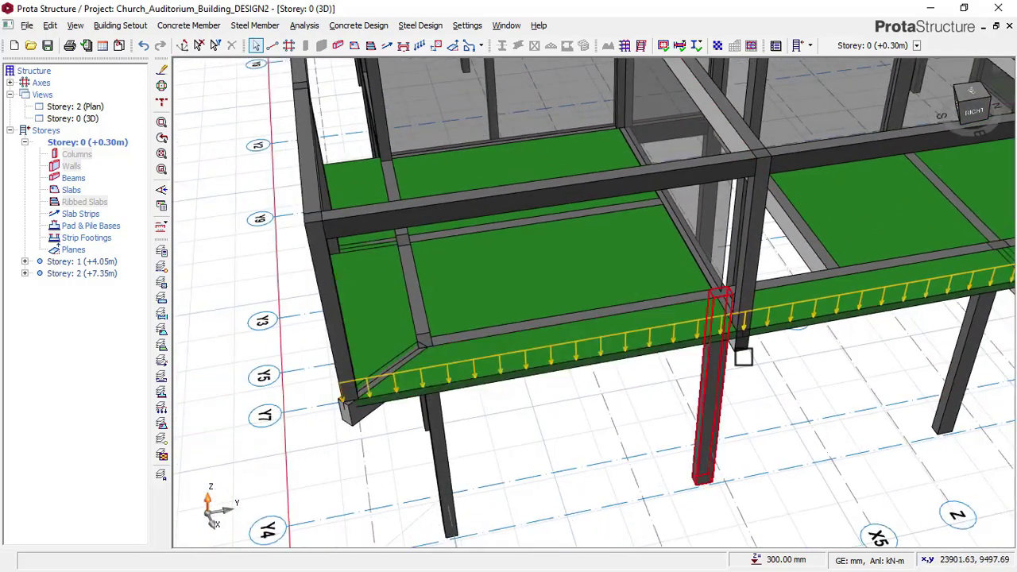
pyautogui.moveTo(572, 412); pyautogui.dragTo(583, 487, button='middle')
pyautogui.moveTo(477, 326); pyautogui.dragTo(736, 240, button='middle')
pyautogui.scroll(-3, 736, 240)
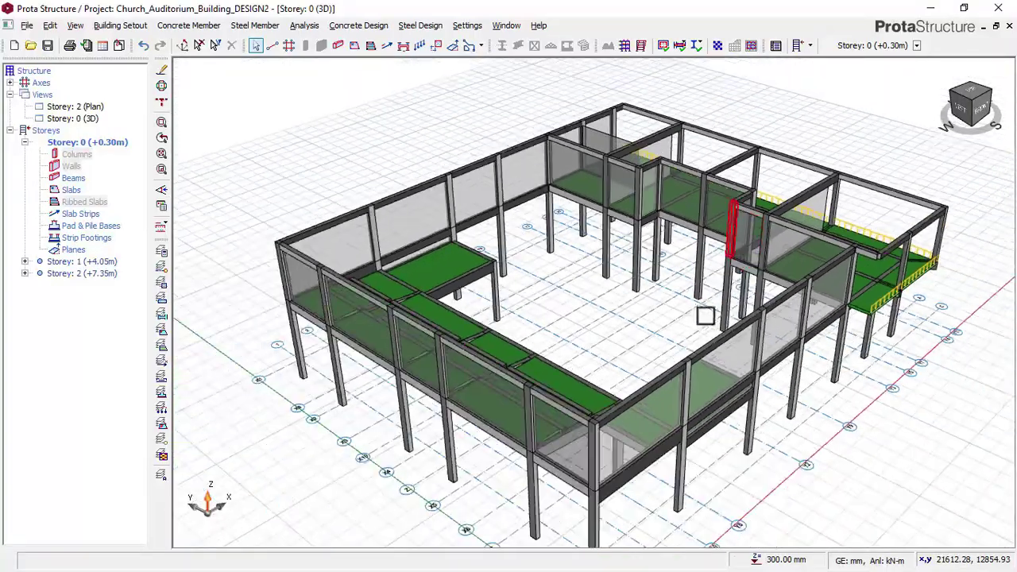
pyautogui.moveTo(720, 354); pyautogui.dragTo(679, 341, button='middle')
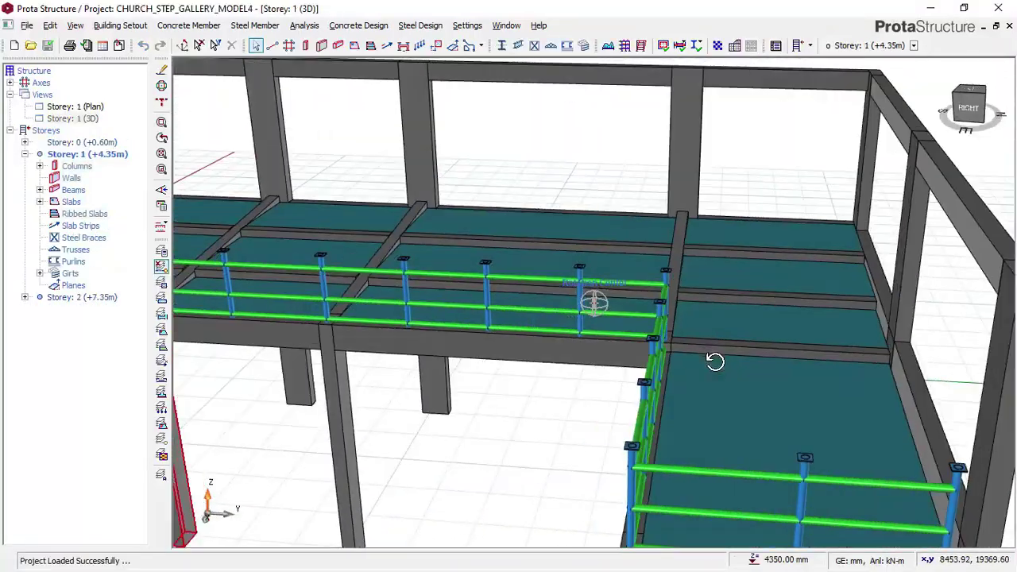
# Return to CHURCH_STEP_GALLERY_MODEL4 and compare the railed gallery corner from several sides, checking the properties of slab 1S8 and beam 1B55
pyautogui.moveTo(717, 361); pyautogui.dragTo(783, 352, button='middle')
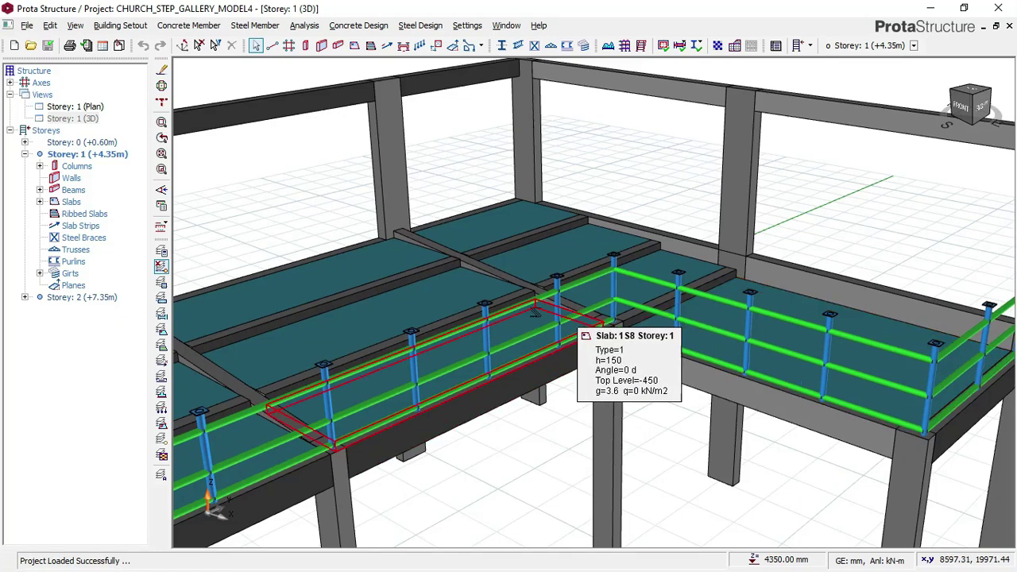
pyautogui.scroll(1, 509, 238)
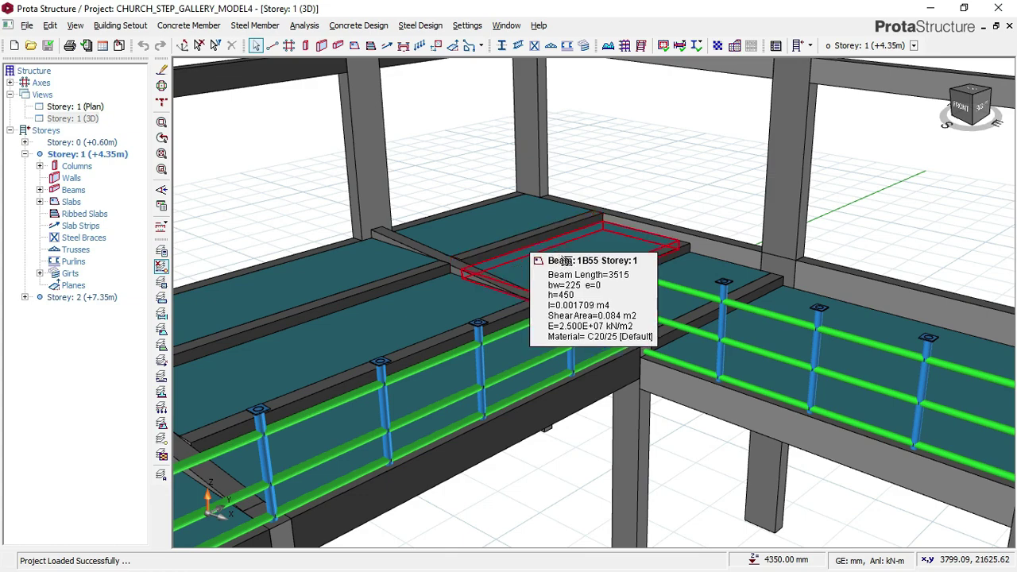
pyautogui.moveTo(581, 292); pyautogui.dragTo(617, 293, button='middle')
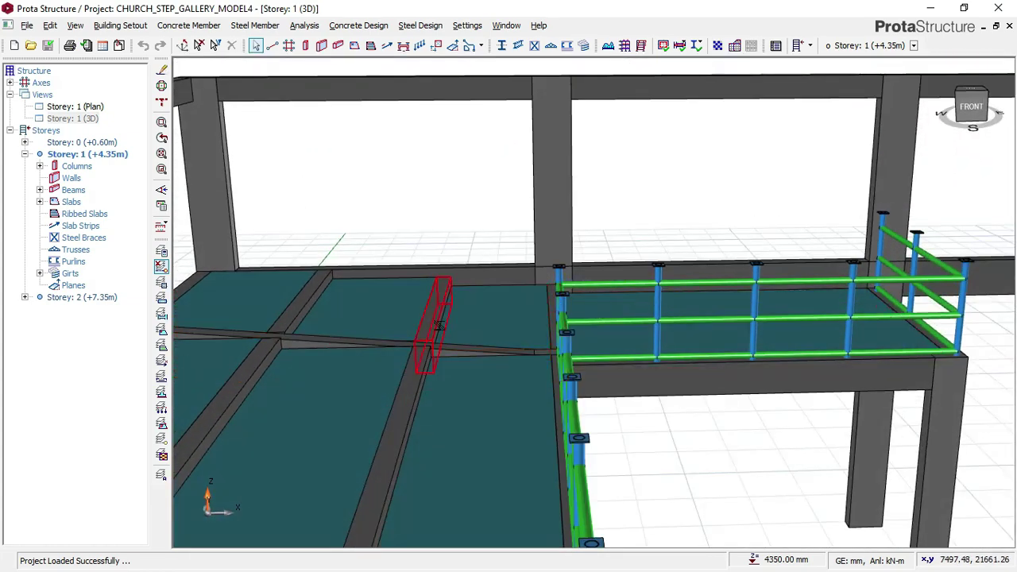
pyautogui.moveTo(439, 326); pyautogui.dragTo(588, 354, button='middle')
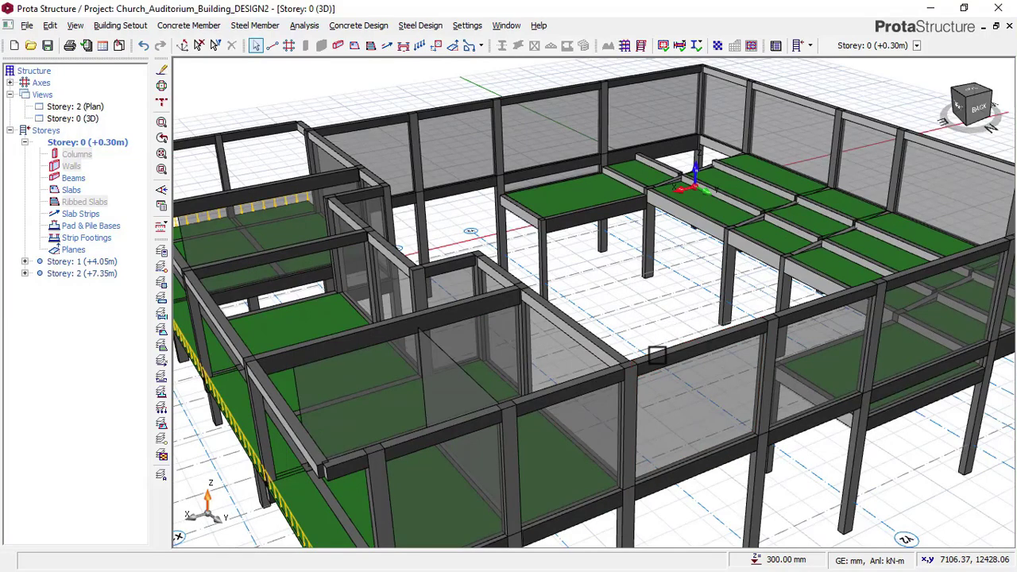
# Return to Church_Auditorium_Building_DESIGN2 and examine the cantilevered slab edge from the back, the properties of column 1C22, and the interior walls
pyautogui.scroll(-3, 657, 355)
pyautogui.moveTo(598, 415); pyautogui.dragTo(591, 393, button='middle')
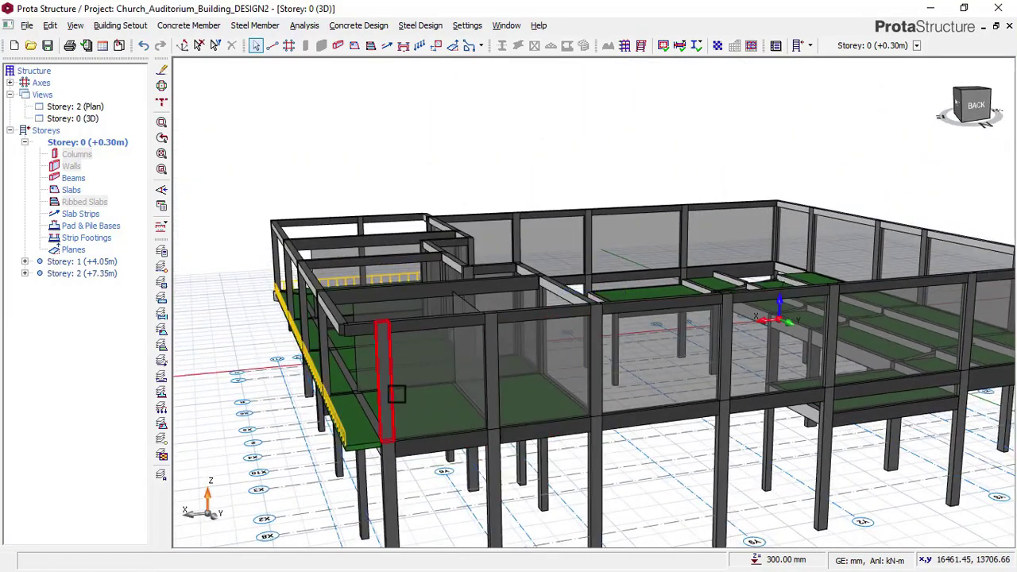
pyautogui.moveTo(398, 390); pyautogui.dragTo(443, 373, button='middle')
pyautogui.scroll(3, 373, 349)
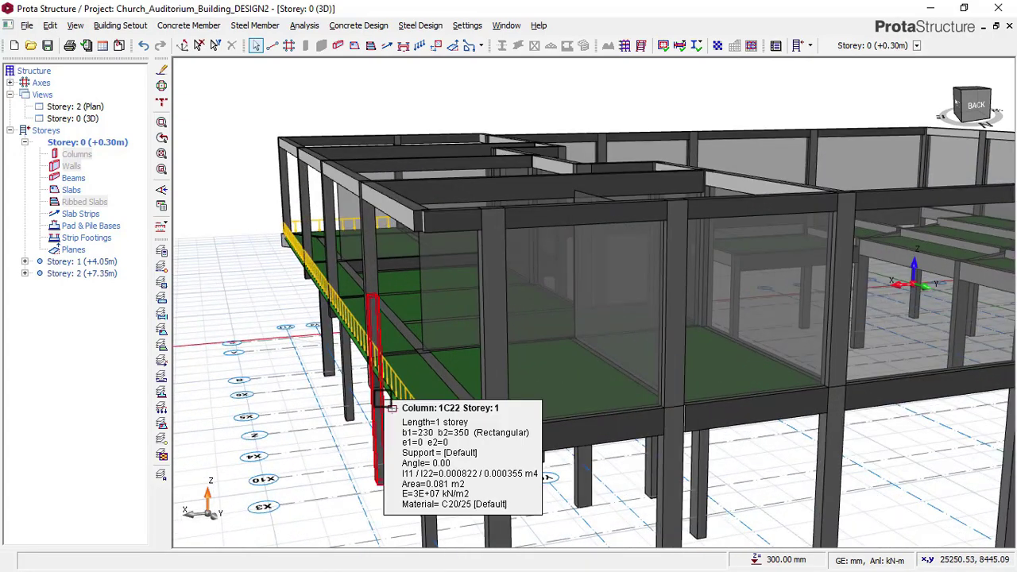
pyautogui.moveTo(354, 414)
pyautogui.mouseDown(button='middle')
pyautogui.moveTo(345, 409)
pyautogui.moveTo(363, 408)
pyautogui.mouseUp(button='middle')
pyautogui.rightClick(371, 410)
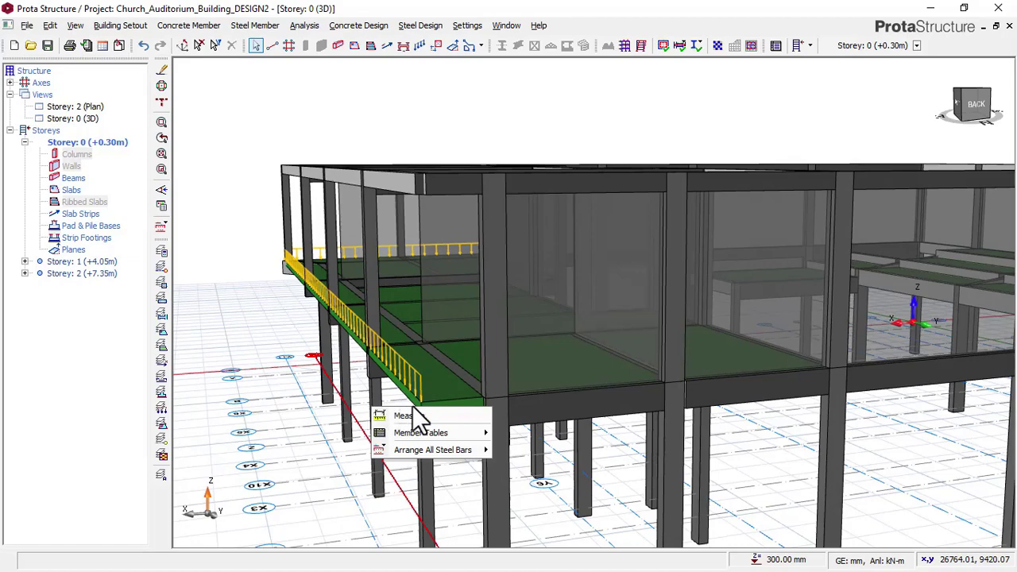
pyautogui.click(248, 289)
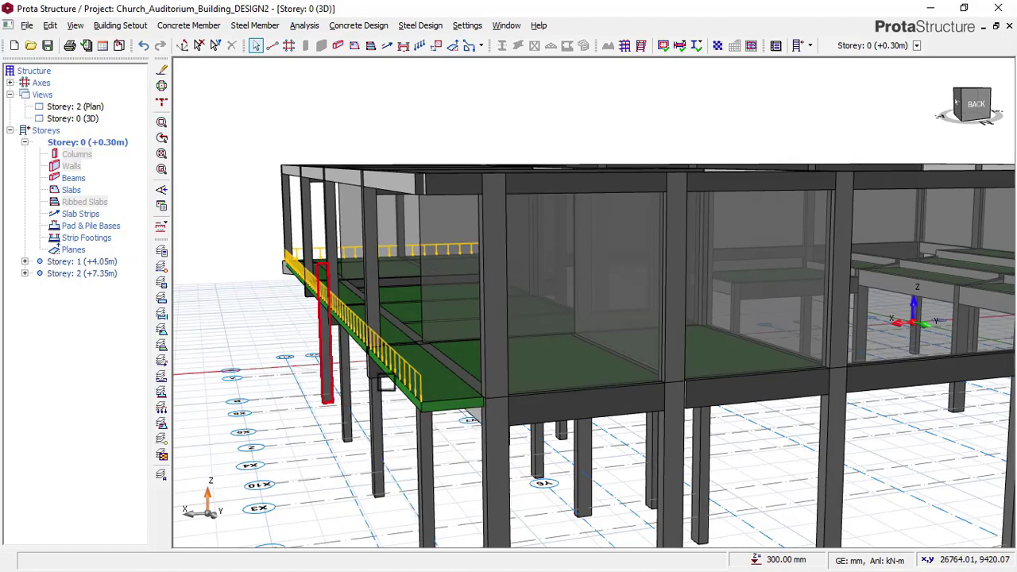
pyautogui.moveTo(435, 425); pyautogui.dragTo(490, 429, button='middle')
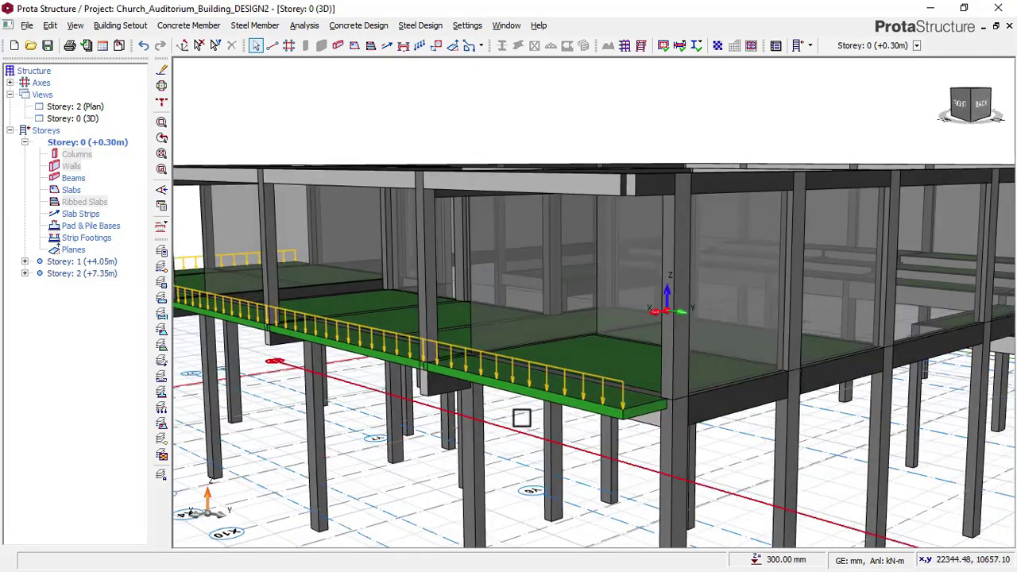
pyautogui.moveTo(617, 371); pyautogui.dragTo(726, 300, button='middle')
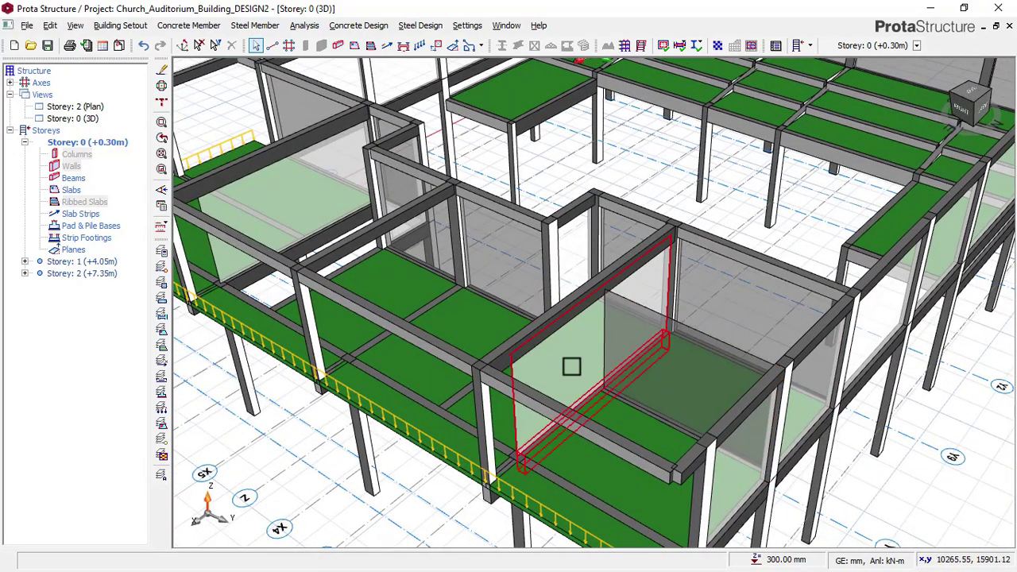
pyautogui.moveTo(627, 345); pyautogui.dragTo(582, 322, button='middle')
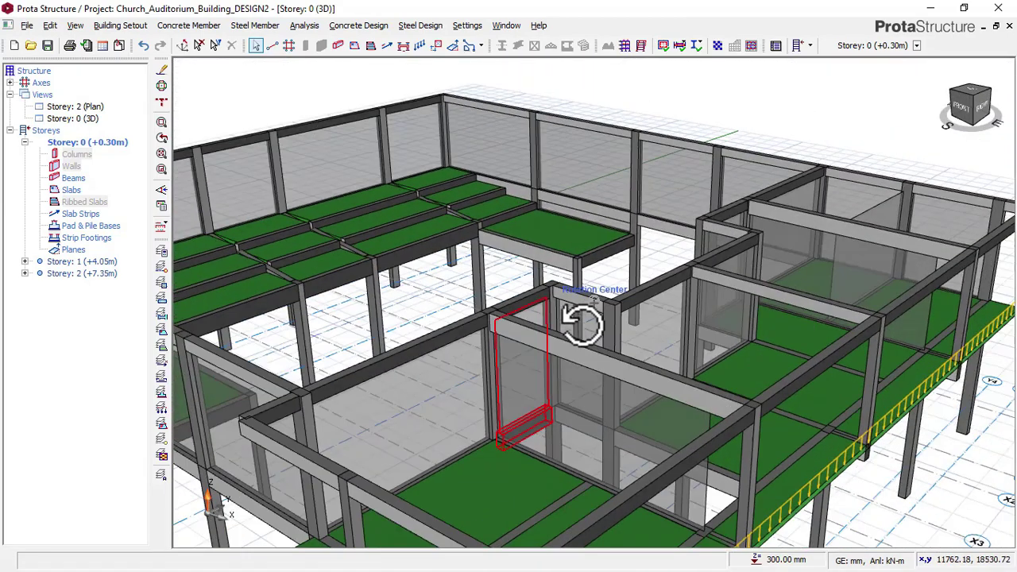
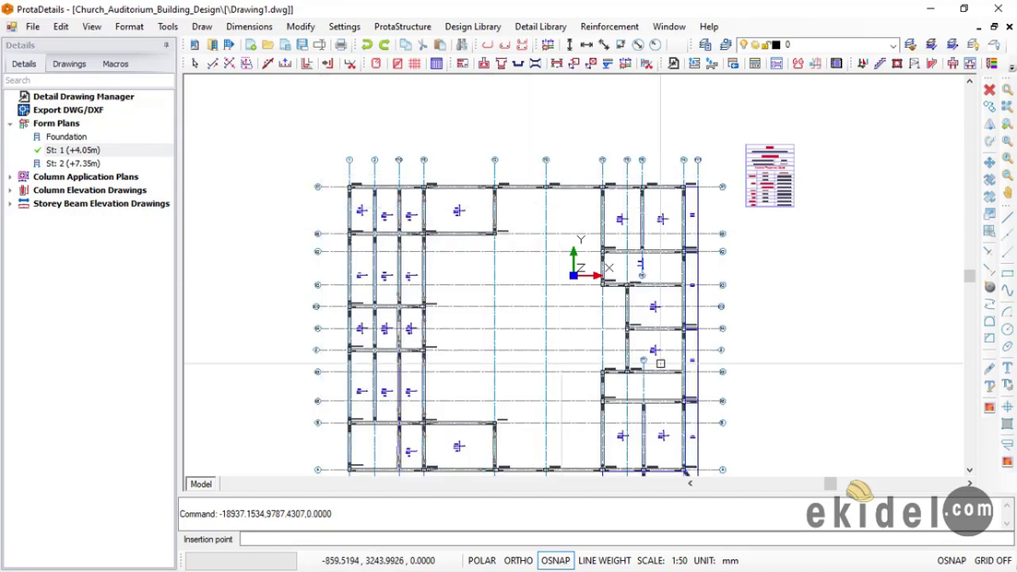
# Switch to ProtaDetails, review the St: 1 form plan, and draw the St: 2 (+7.35m) form plan at scale 1/50 beside it
pyautogui.moveTo(357, 249); pyautogui.dragTo(426, 266, button='middle')
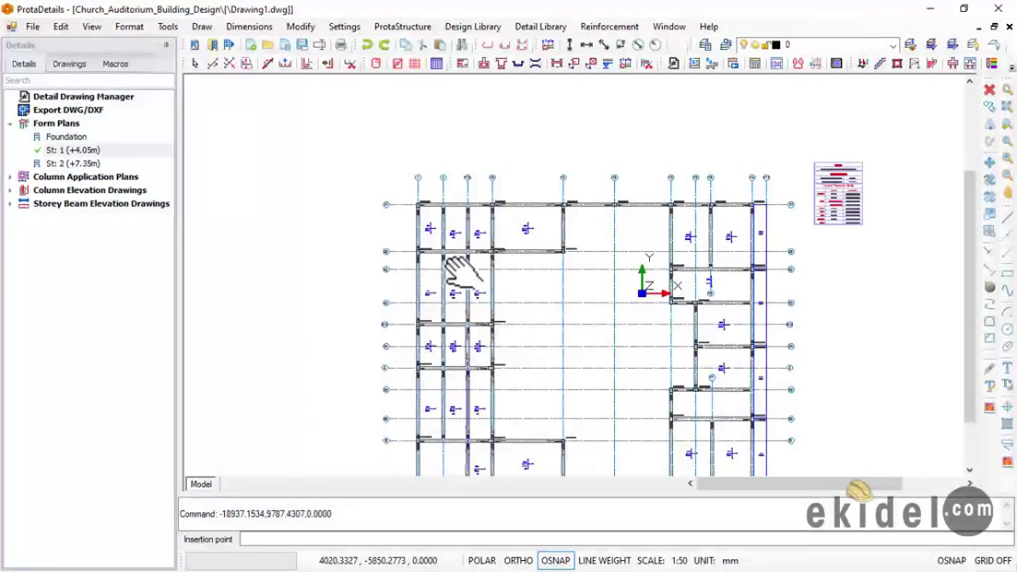
pyautogui.scroll(1, 511, 275)
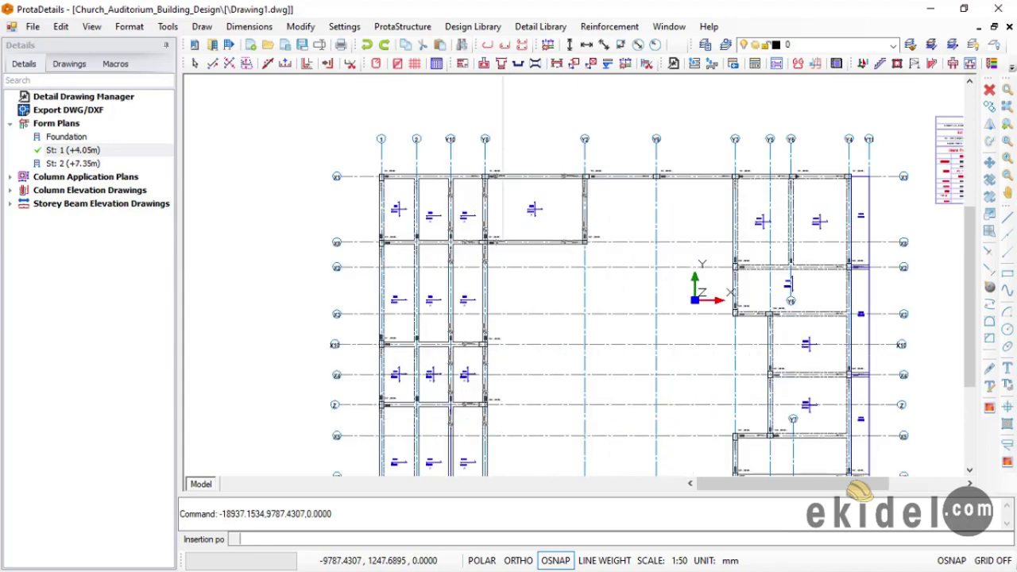
pyautogui.scroll(1, 511, 275)
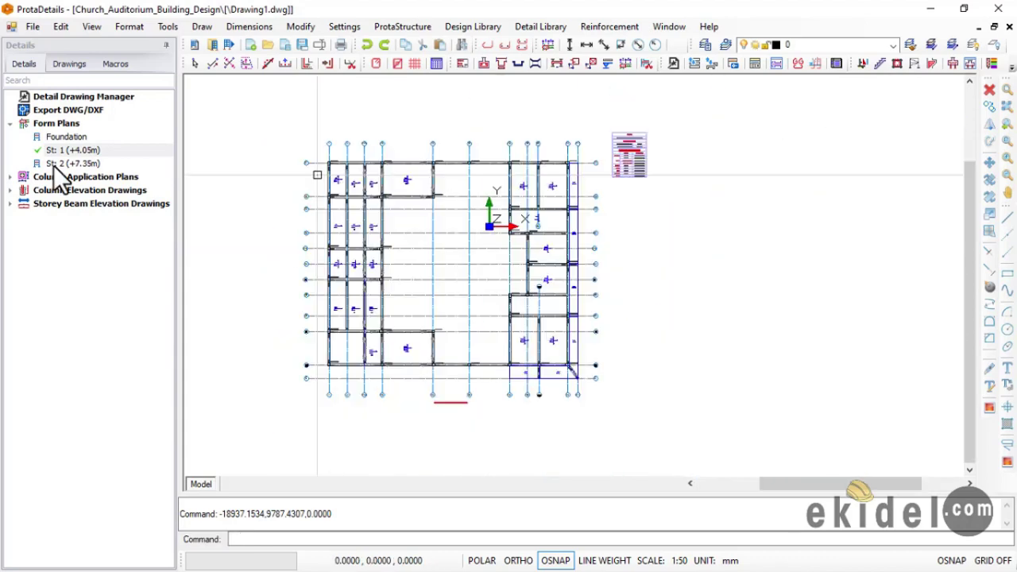
pyautogui.click(56, 165)
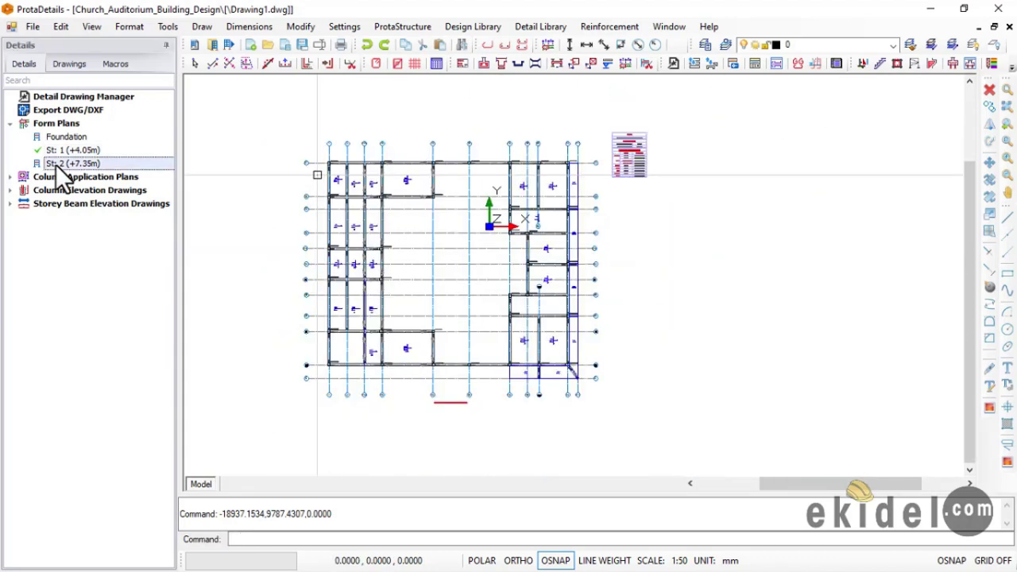
pyautogui.rightClick(56, 164)
pyautogui.click(99, 173)
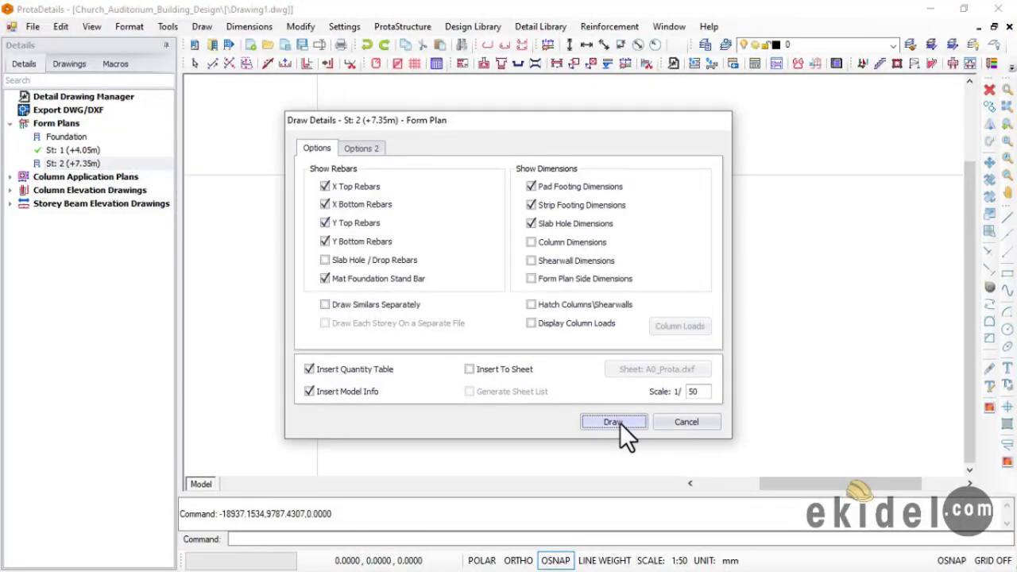
pyautogui.click(620, 422)
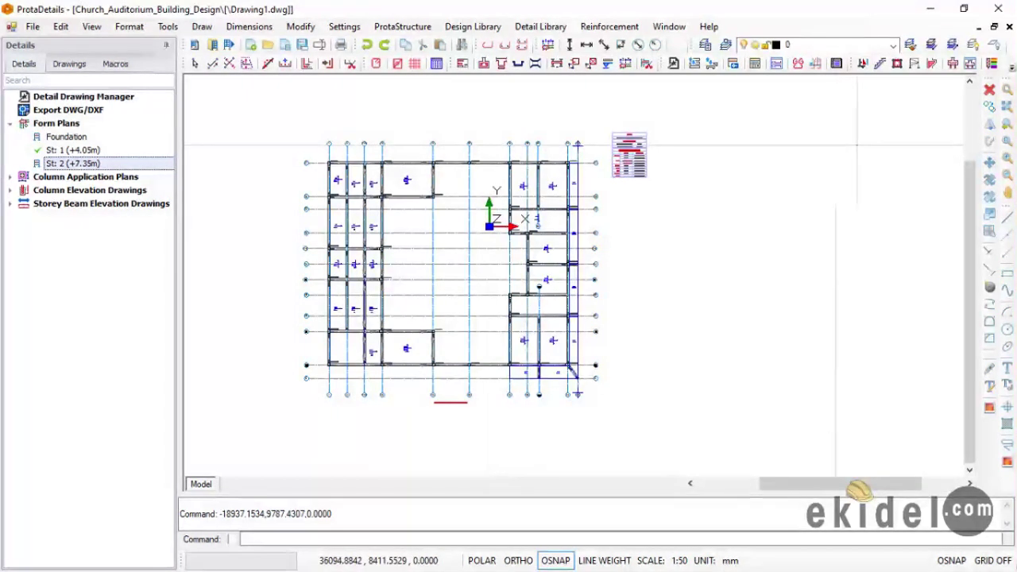
pyautogui.click(721, 148)
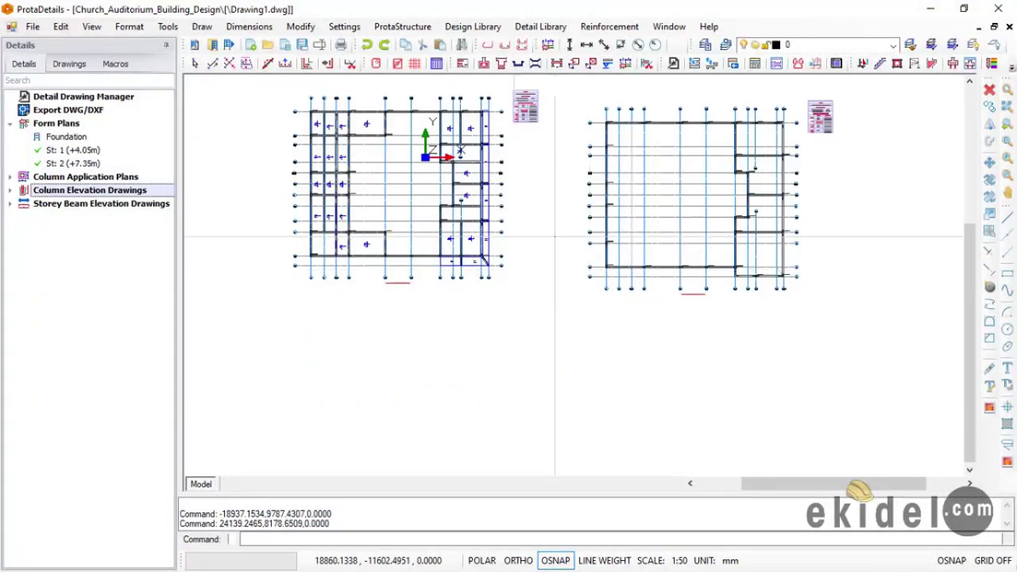
# Insert the column elevation drawings below and to the right of the form plans and inspect the column reinforcement details
pyautogui.scroll(-2, 513, 201)
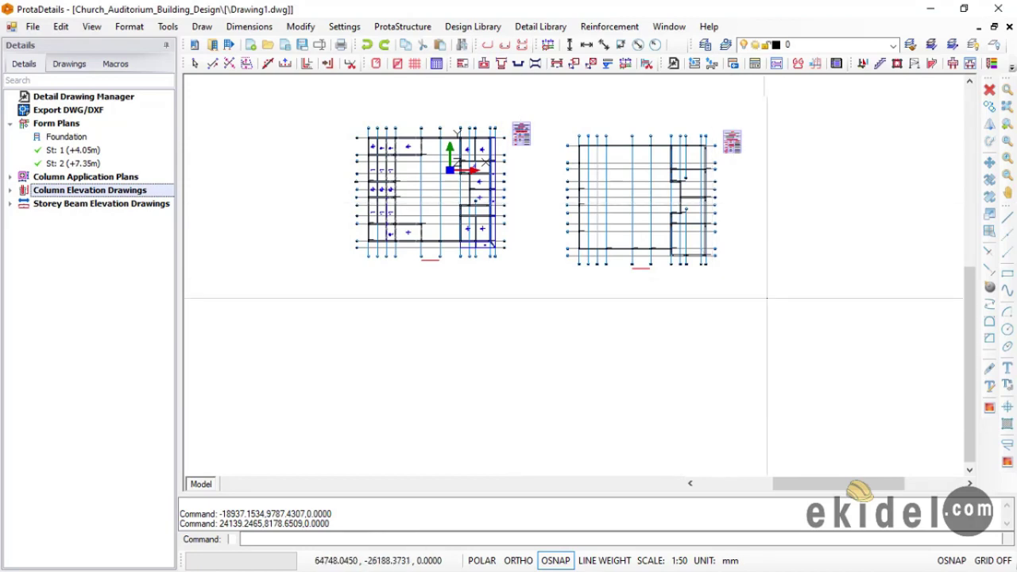
pyautogui.click(763, 289)
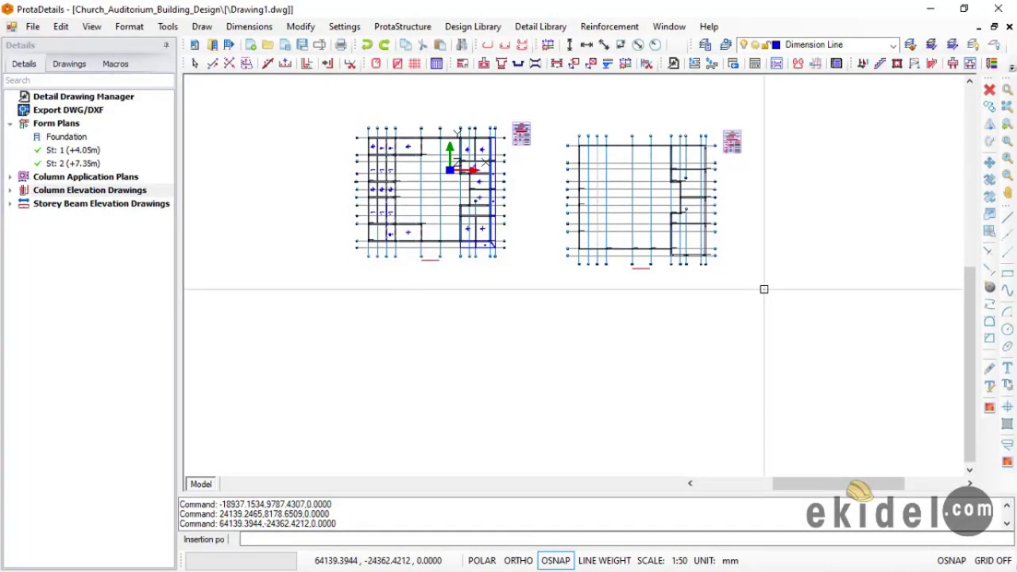
pyautogui.scroll(3, 822, 329)
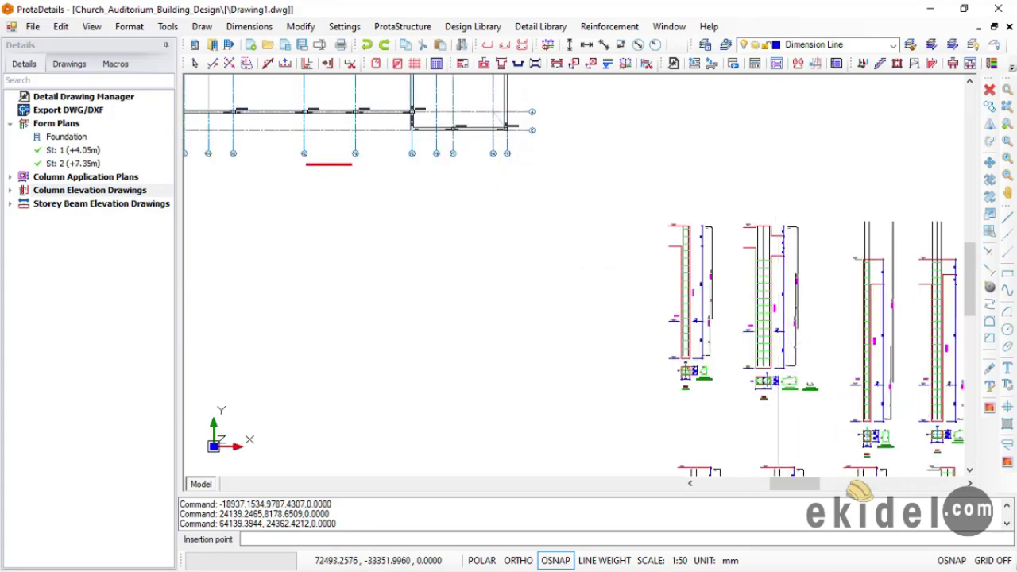
pyautogui.scroll(1, 778, 343)
pyautogui.scroll(2, 778, 344)
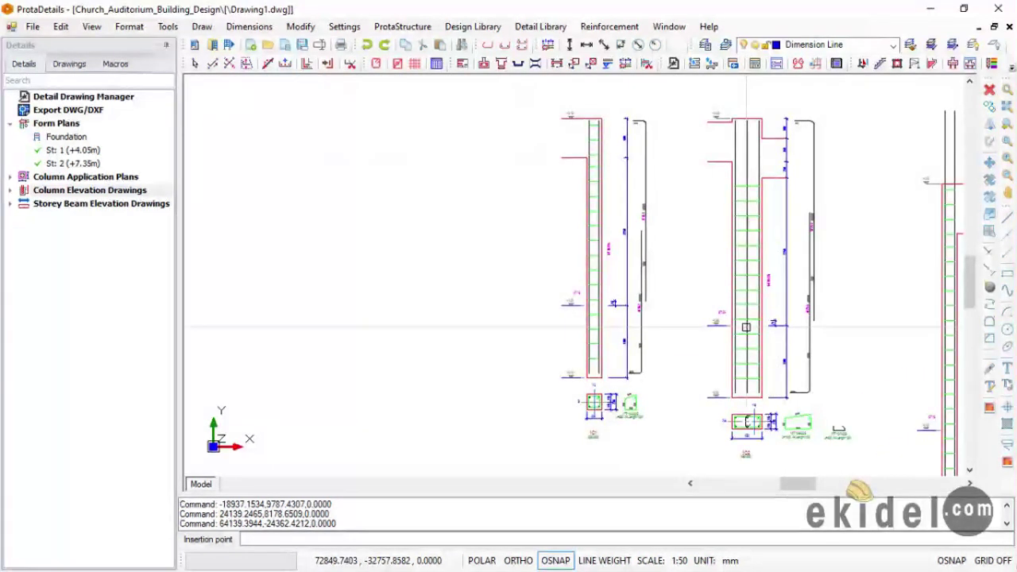
pyautogui.scroll(2, 786, 331)
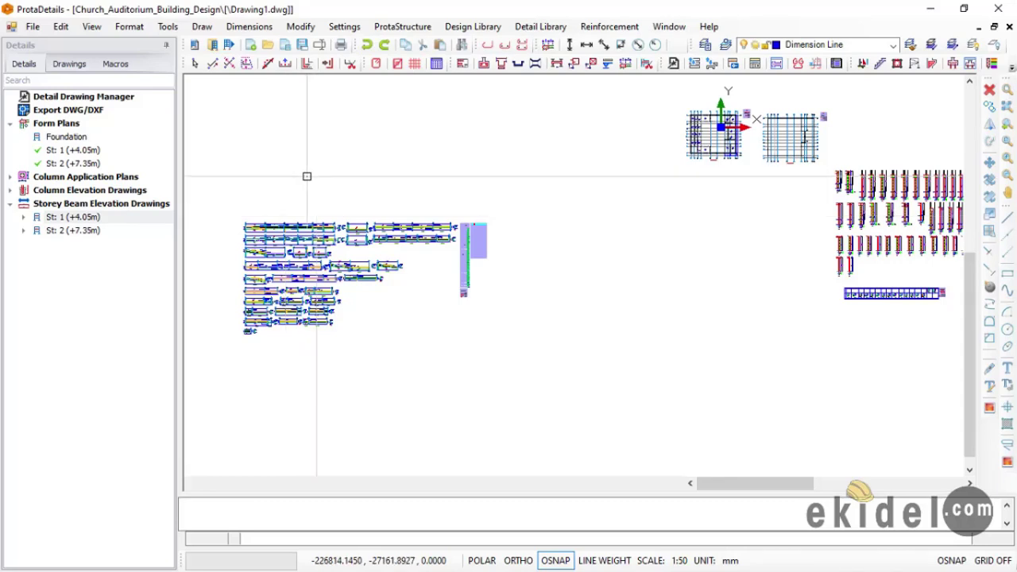
# Examine the St: 1 (+4.05m) storey beam elevation drawings close up, including the reinforcement details of the sloping beam spans
pyautogui.scroll(2, 234, 236)
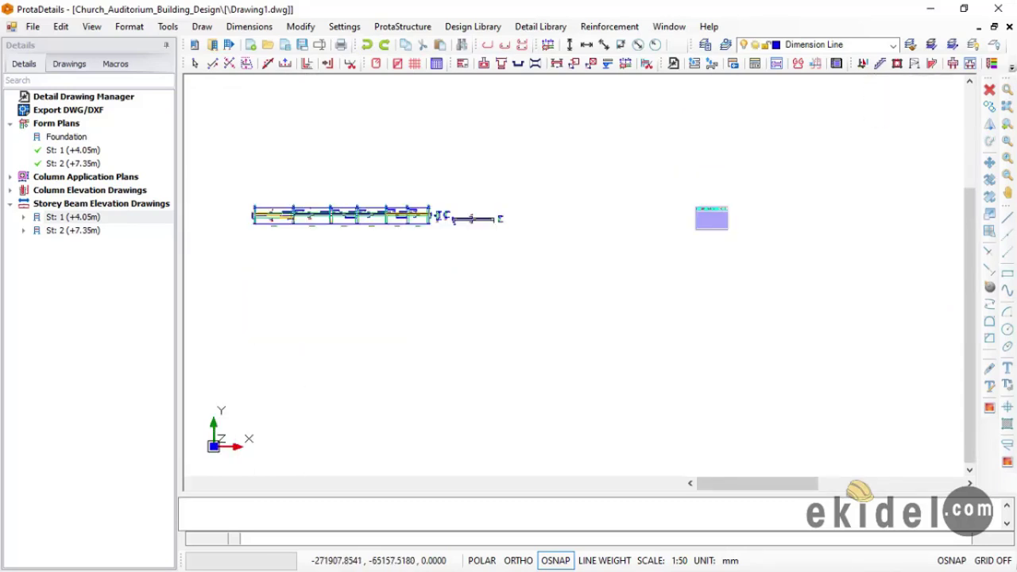
pyautogui.scroll(1, 245, 229)
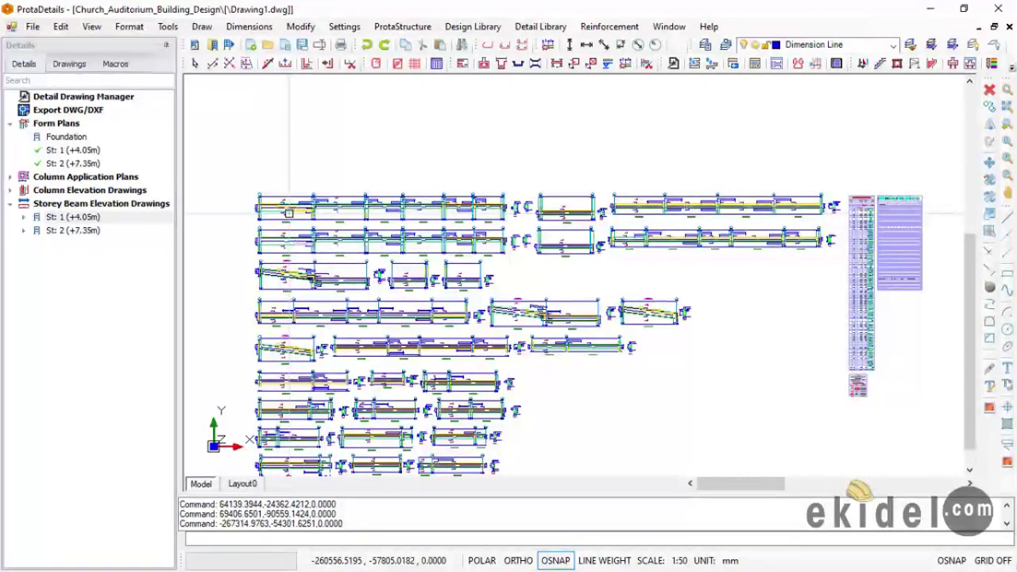
pyautogui.scroll(2, 270, 325)
pyautogui.scroll(1, 270, 324)
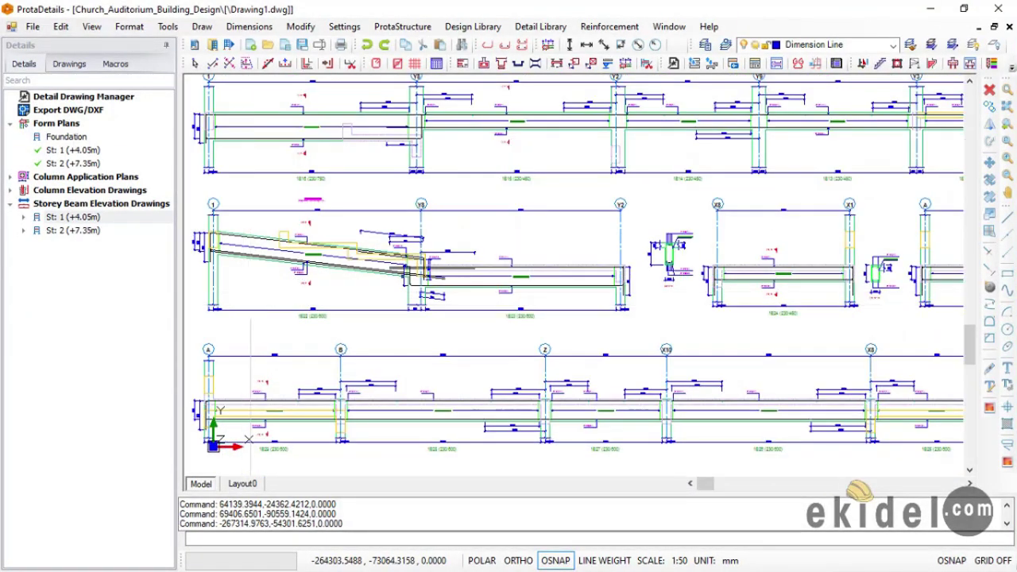
pyautogui.scroll(1, 251, 325)
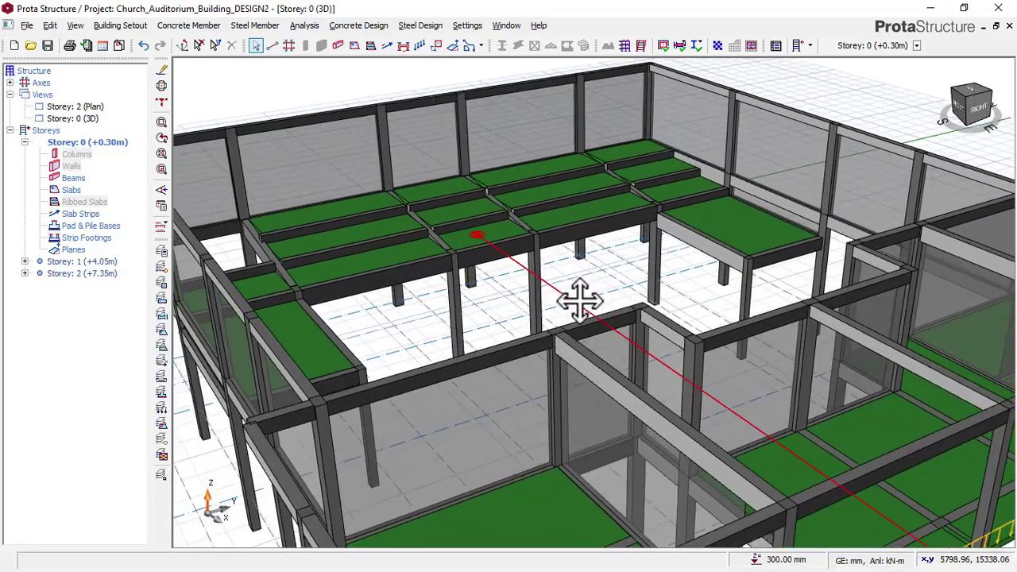
# Switch back to Church_Auditorium_Building_DESIGN2 in Prota Structure and view the stepped gallery within the whole 3D model
pyautogui.moveTo(580, 302); pyautogui.dragTo(580, 298, button='middle')
pyautogui.scroll(-1, 586, 276)
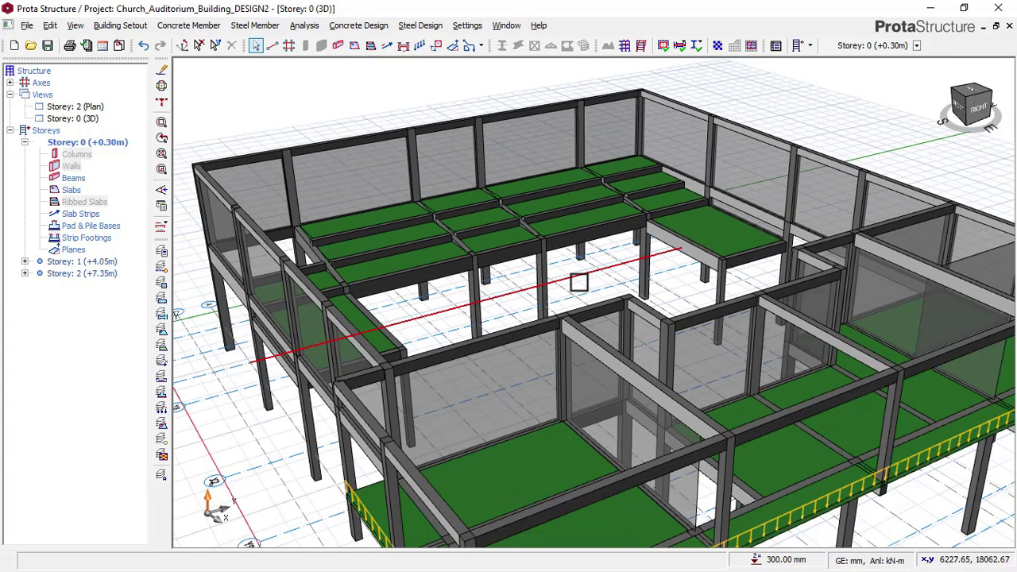